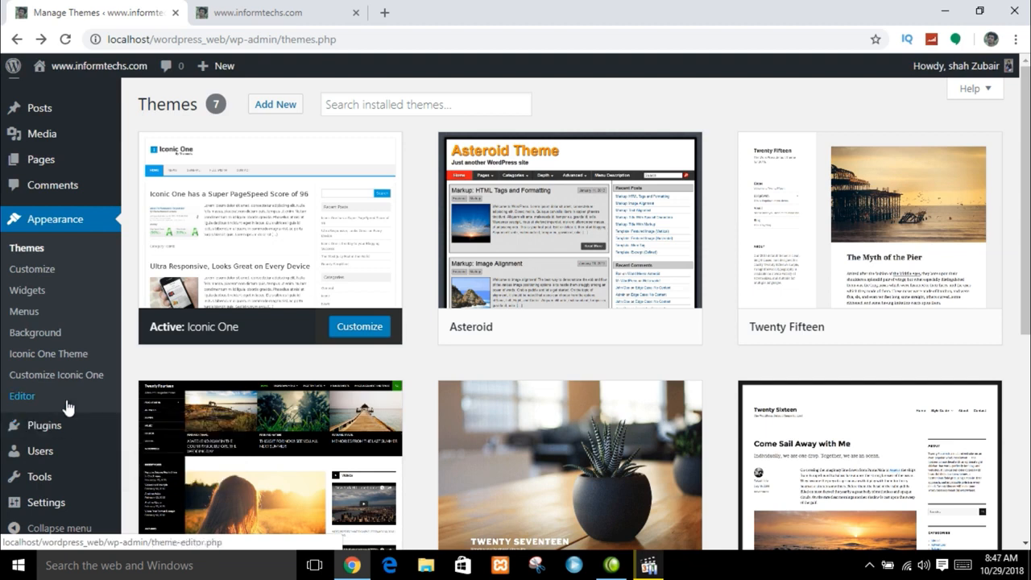
- Open the installed plugins list, look over the website's front page in the other browser tab, and return to the plugins list
{"action": "left_click", "coordinate": [45, 424]}
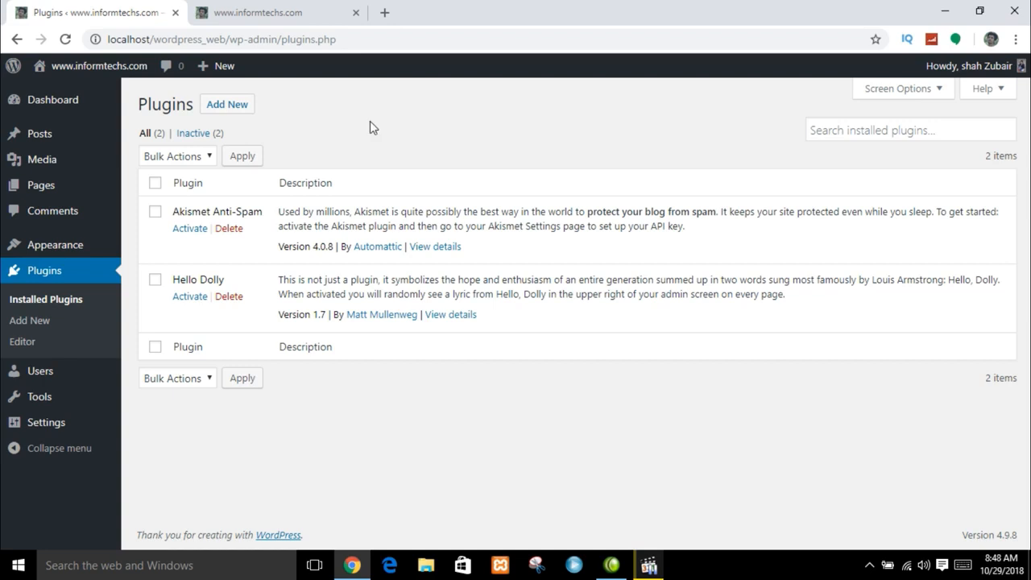
{"action": "left_click", "coordinate": [273, 8]}
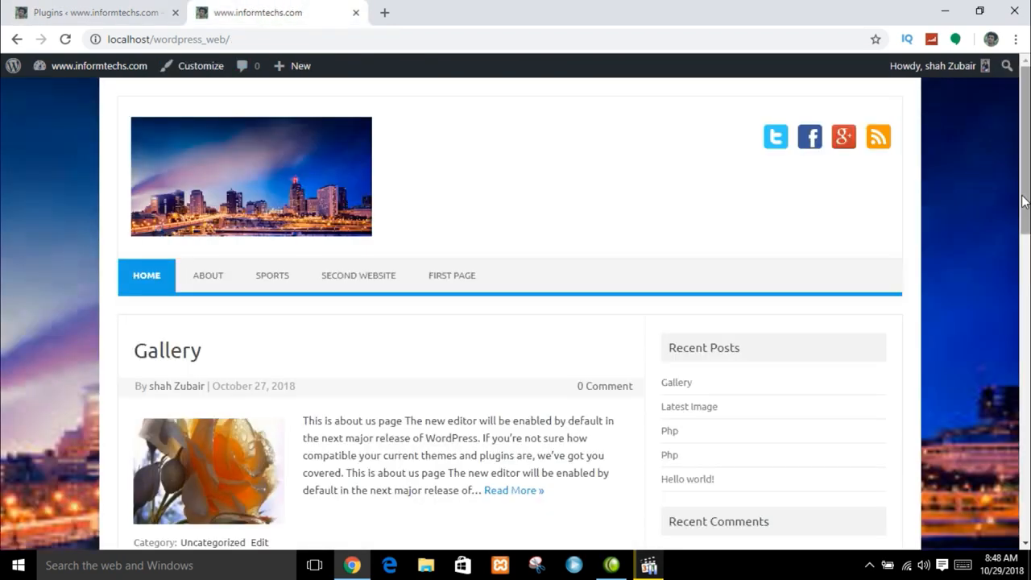
{"action": "left_click_drag", "start_coordinate": [1022, 201], "coordinate": [1023, 236]}
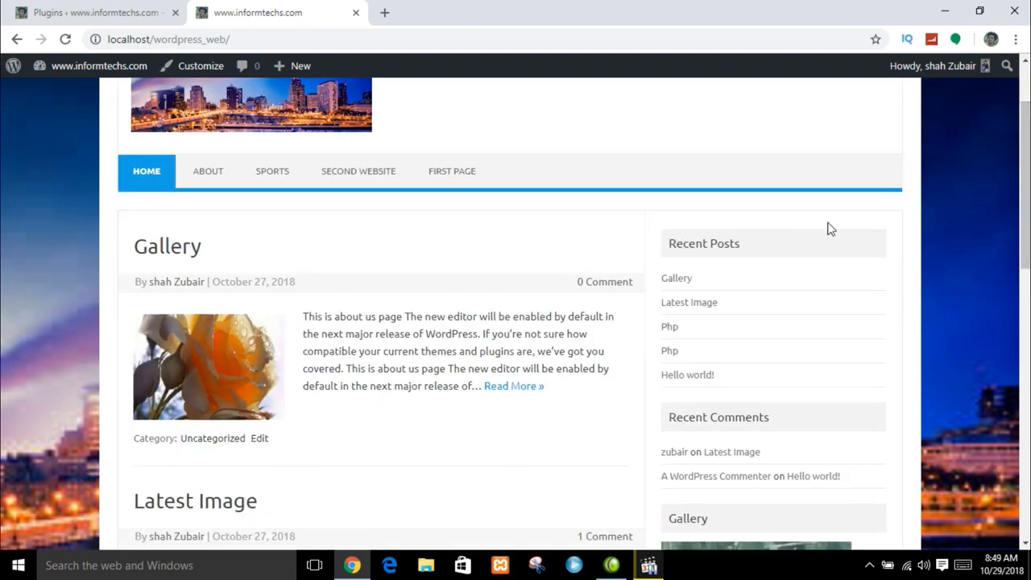
{"action": "left_click_drag", "start_coordinate": [1023, 238], "coordinate": [1019, 203]}
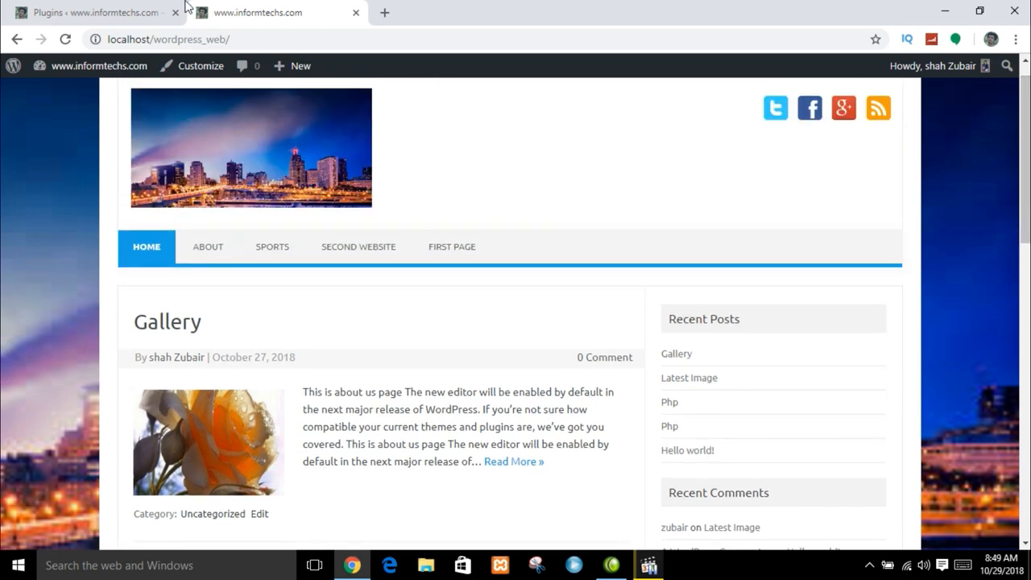
{"action": "left_click", "coordinate": [118, 8]}
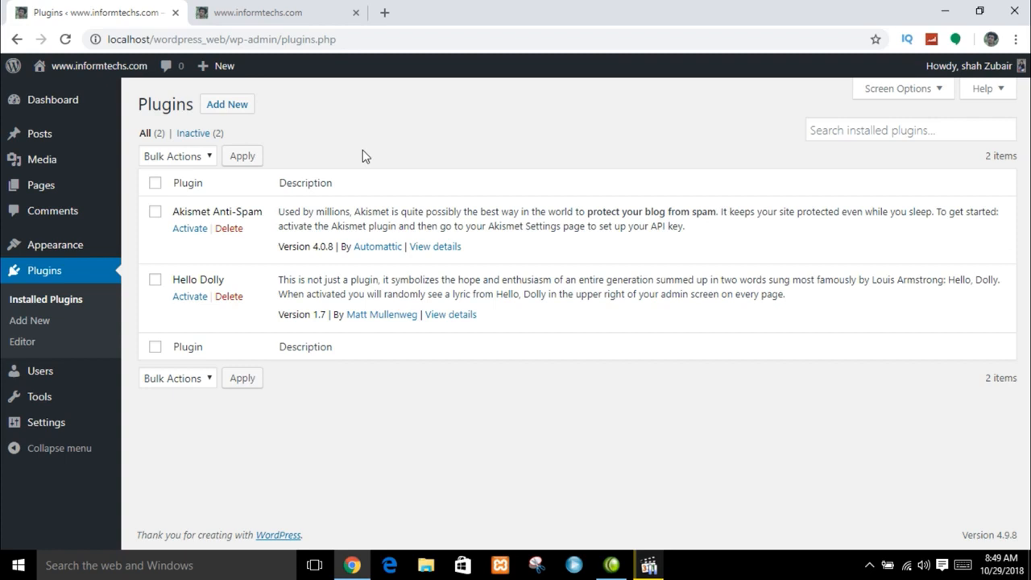
- Open the plugin editor and look through the code of Akismet Anti-Spam's class.akismet-admin.php file
{"action": "left_click", "coordinate": [50, 340]}
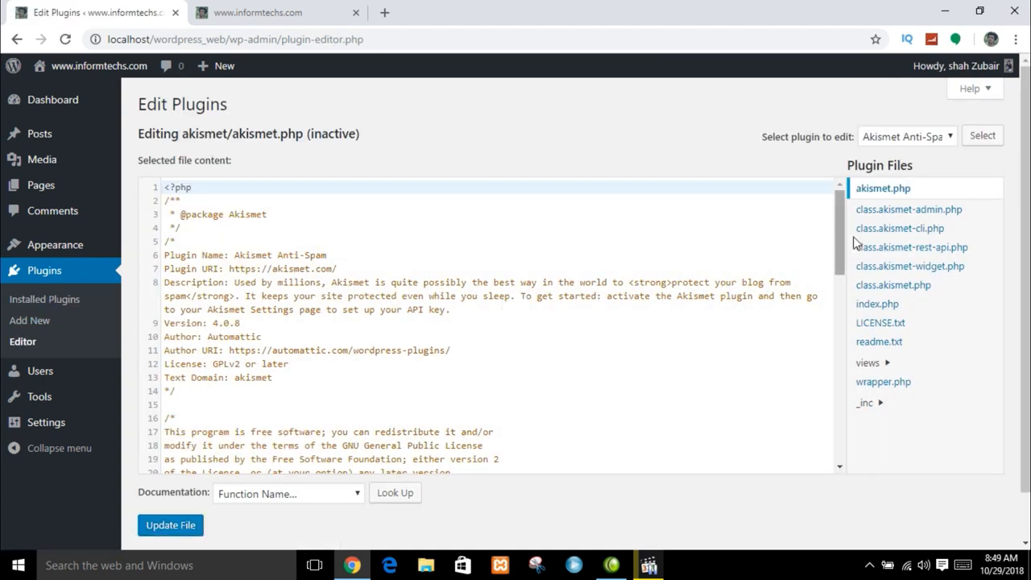
{"action": "left_click", "coordinate": [949, 138]}
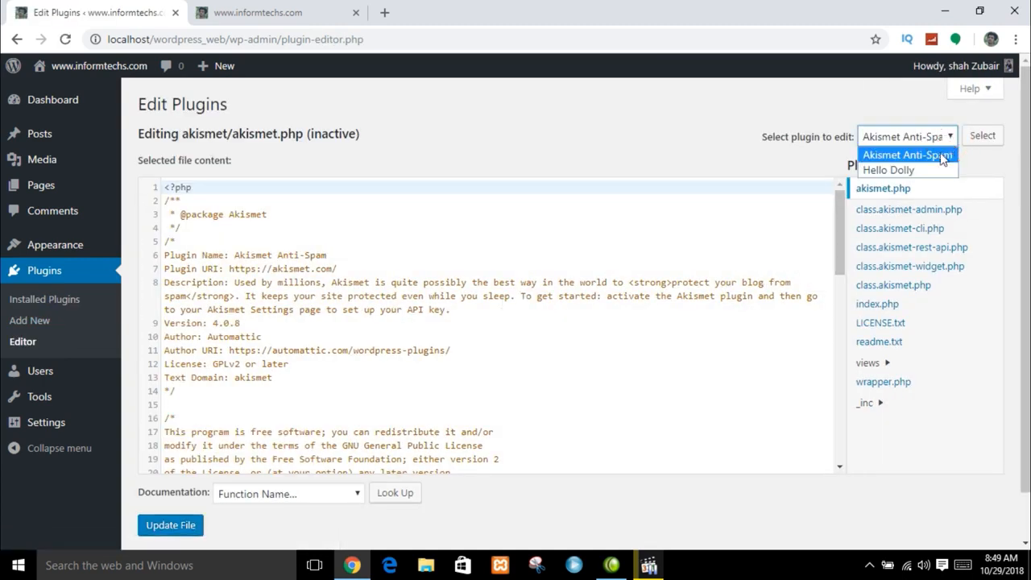
{"action": "left_click", "coordinate": [974, 155]}
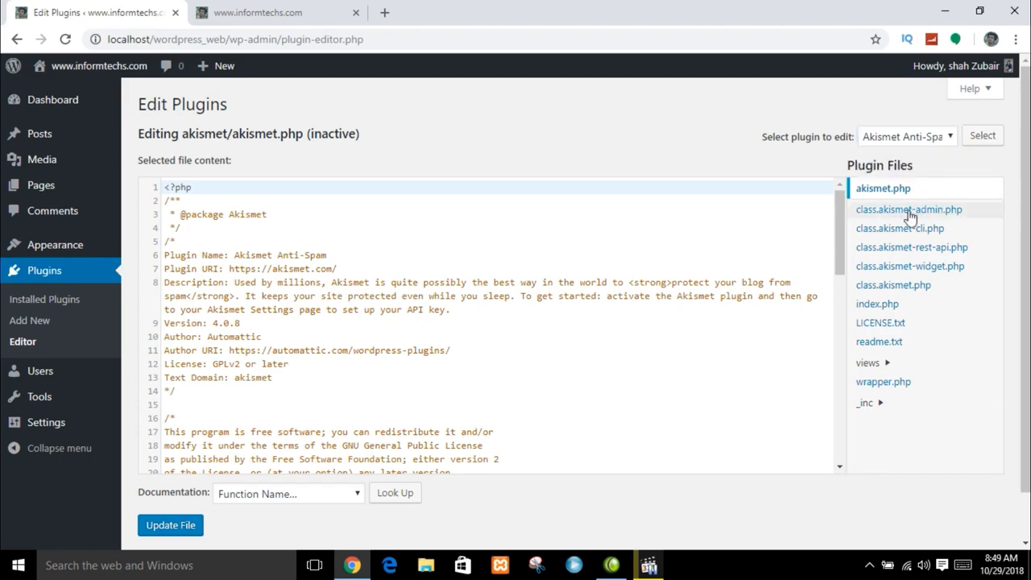
{"action": "left_click", "coordinate": [900, 210]}
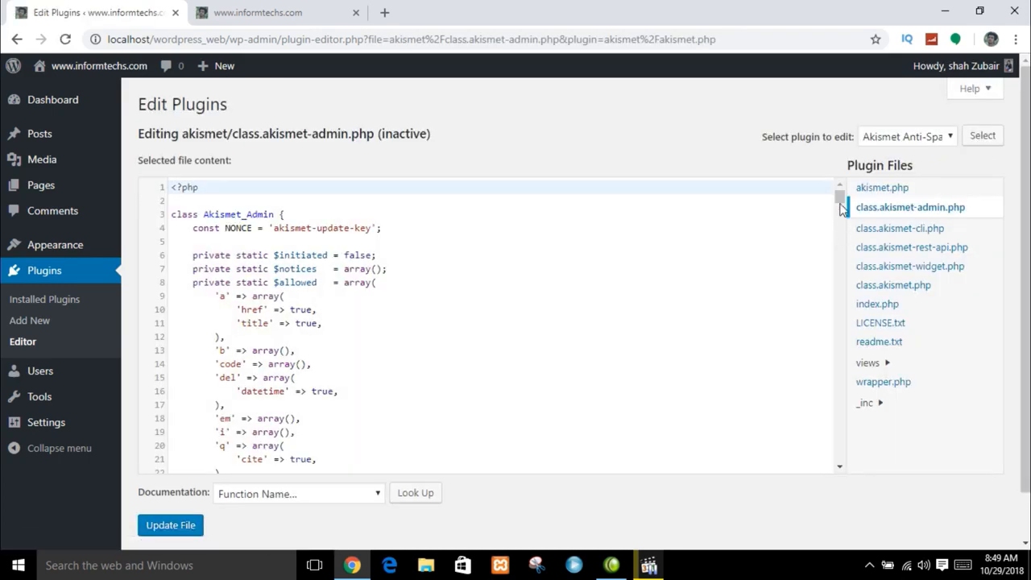
{"action": "left_click_drag", "start_coordinate": [840, 196], "coordinate": [840, 219]}
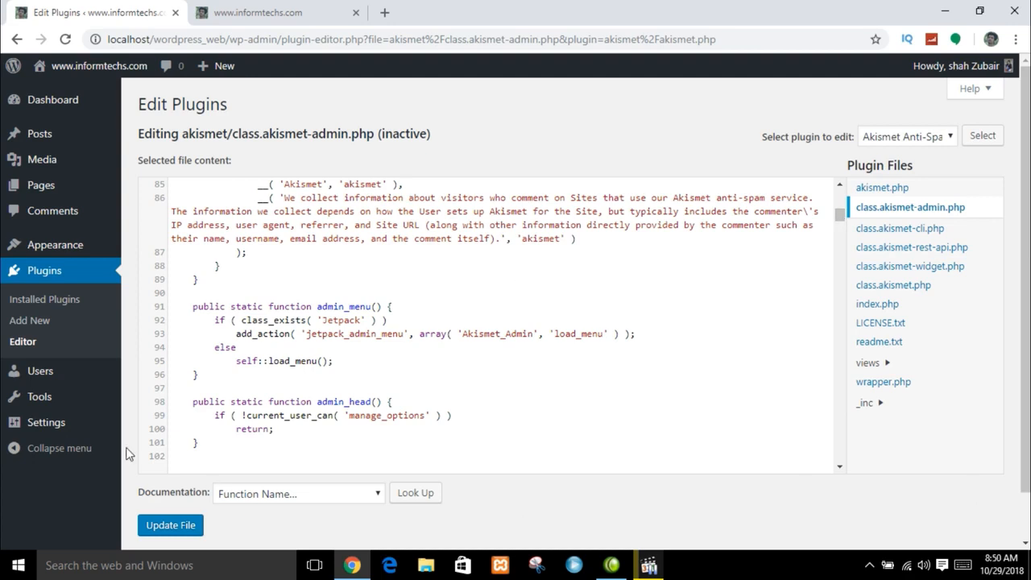
- Go to the page for adding new plugins and browse the featured and popular plugins
{"action": "left_click", "coordinate": [49, 273]}
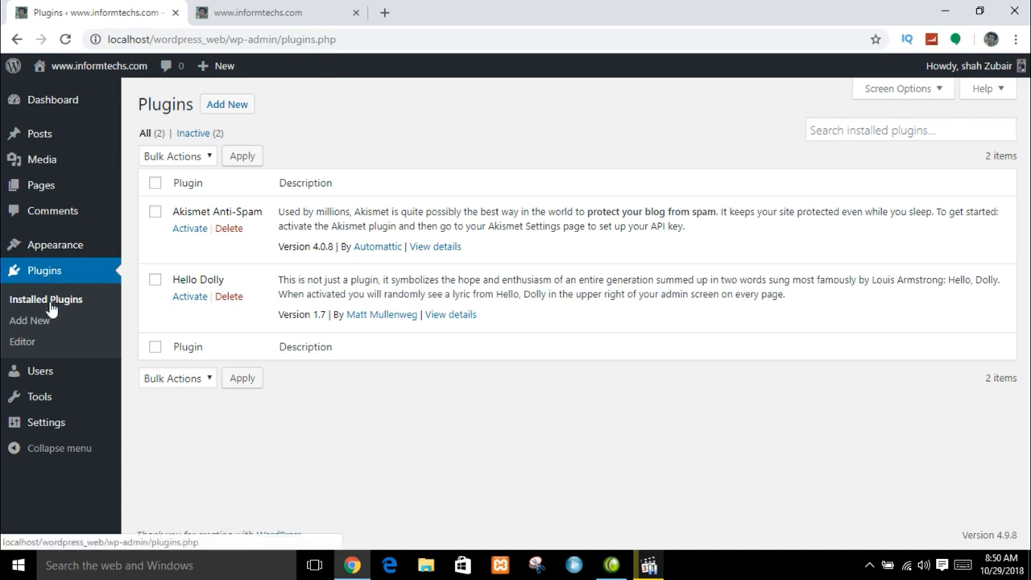
{"action": "left_click", "coordinate": [34, 322]}
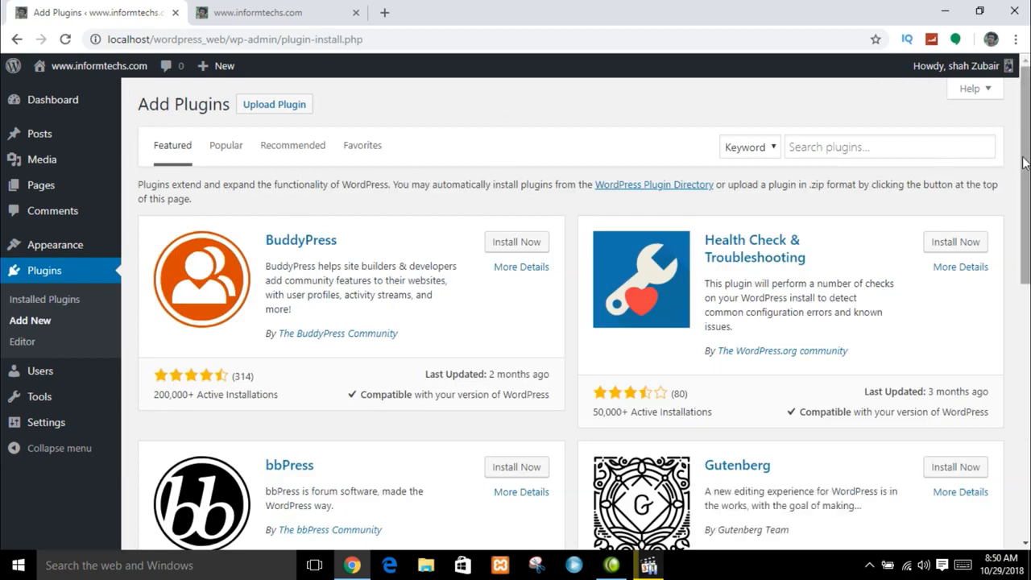
{"action": "scroll", "coordinate": [1027, 163], "scroll_direction": "down", "scroll_amount": 4}
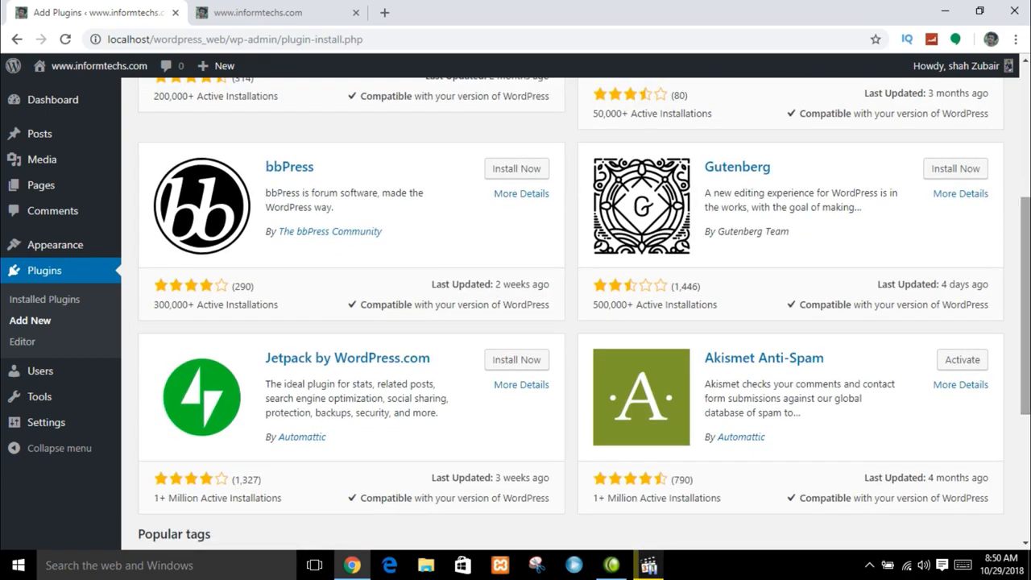
{"action": "scroll", "coordinate": [570, 322], "scroll_direction": "up", "scroll_amount": 4}
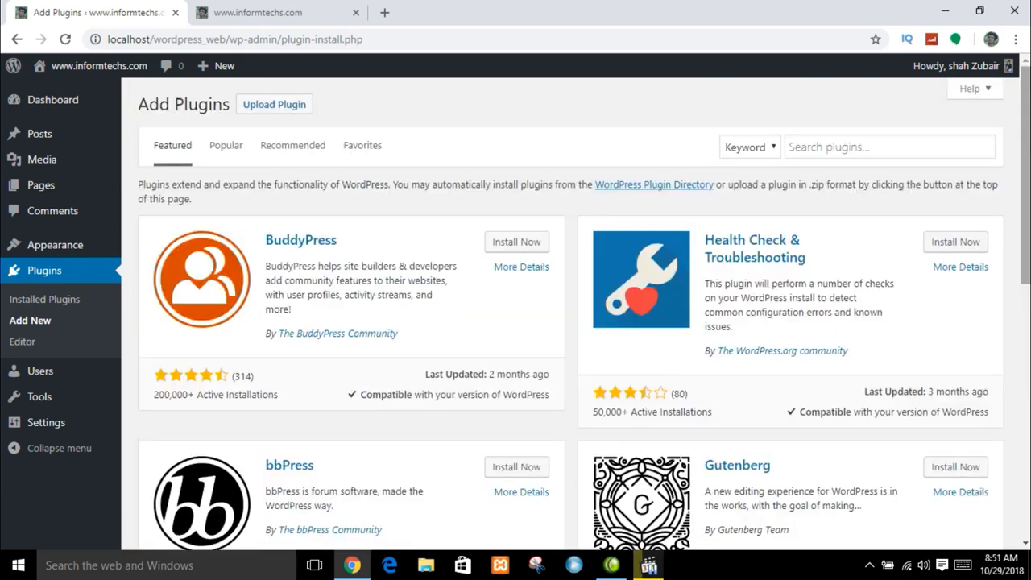
{"action": "mouse_move", "coordinate": [1026, 145]}
{"action": "left_mouse_down"}
{"action": "mouse_move", "coordinate": [1027, 162]}
{"action": "mouse_move", "coordinate": [1026, 145]}
{"action": "left_mouse_up"}
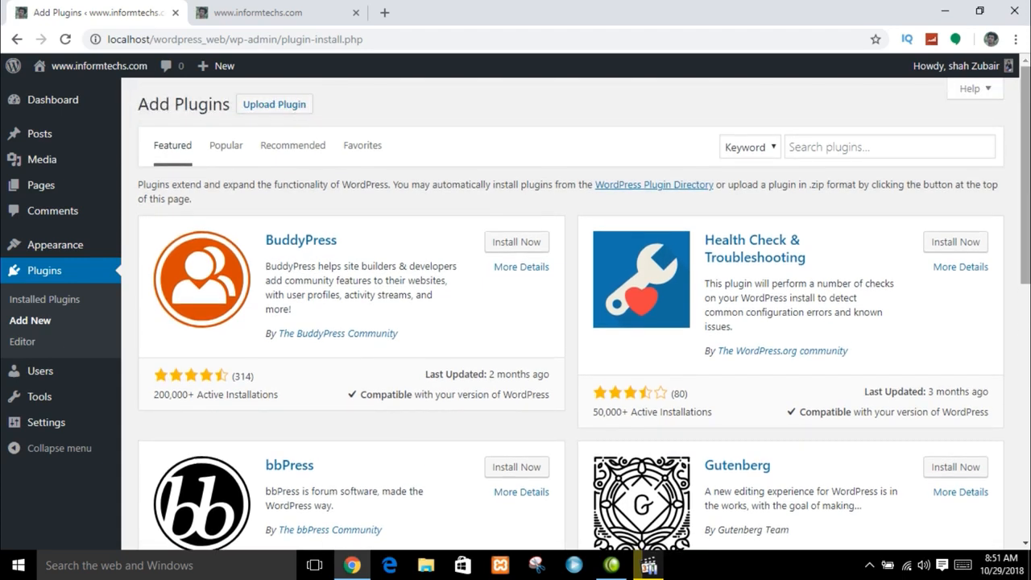
{"action": "left_click", "coordinate": [230, 153]}
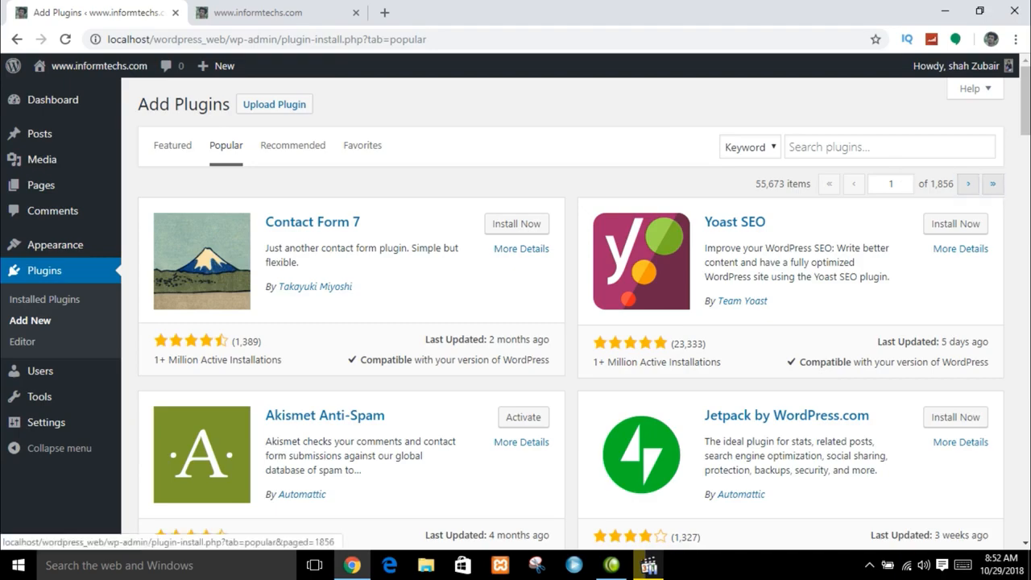
{"action": "mouse_move", "coordinate": [1025, 126]}
{"action": "left_mouse_down"}
{"action": "mouse_move", "coordinate": [1025, 236]}
{"action": "mouse_move", "coordinate": [1024, 125]}
{"action": "left_mouse_up"}
- Search the plugin directory for "contact form 7", then install and activate the Contact Form 7 plugin
{"action": "left_click", "coordinate": [909, 145]}
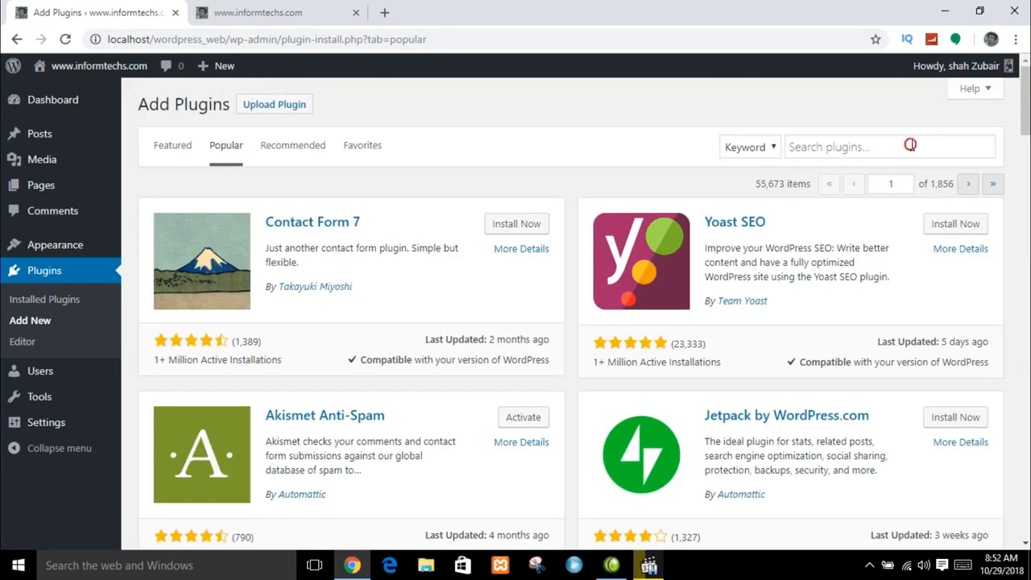
{"action": "type", "text": "contact "}
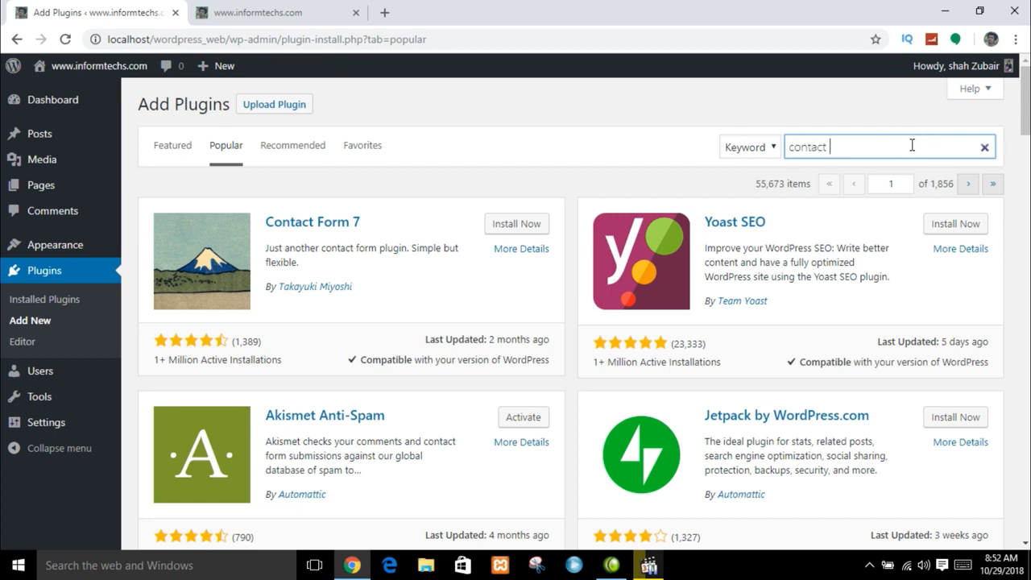
{"action": "type", "text": "form "}
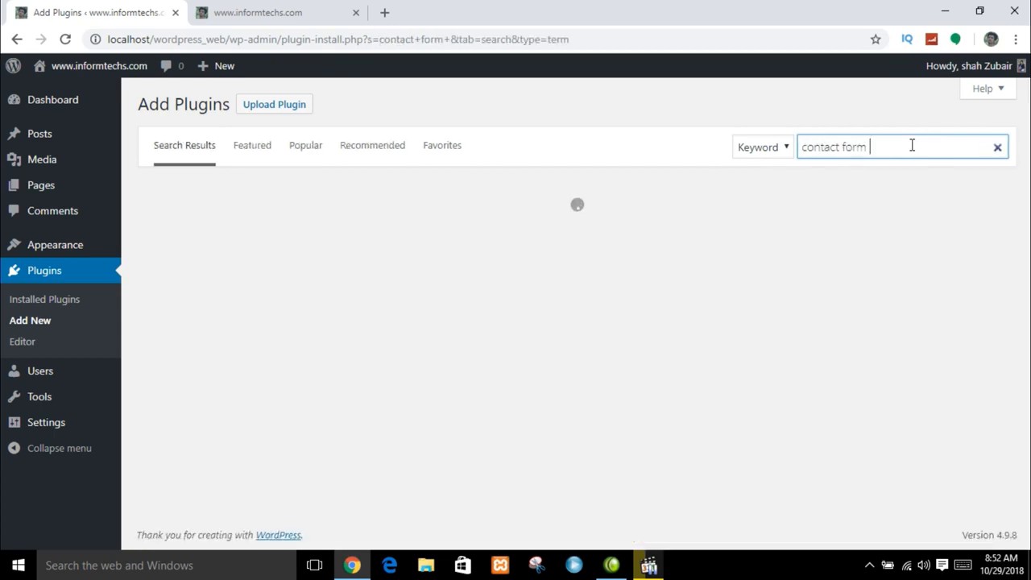
{"action": "type", "text": "7"}
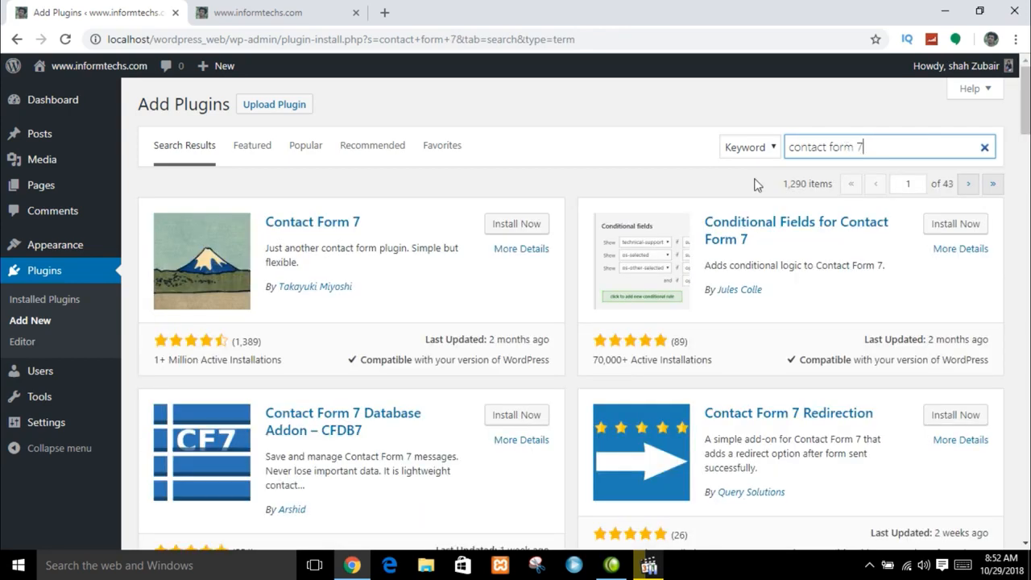
{"action": "left_click", "coordinate": [495, 228]}
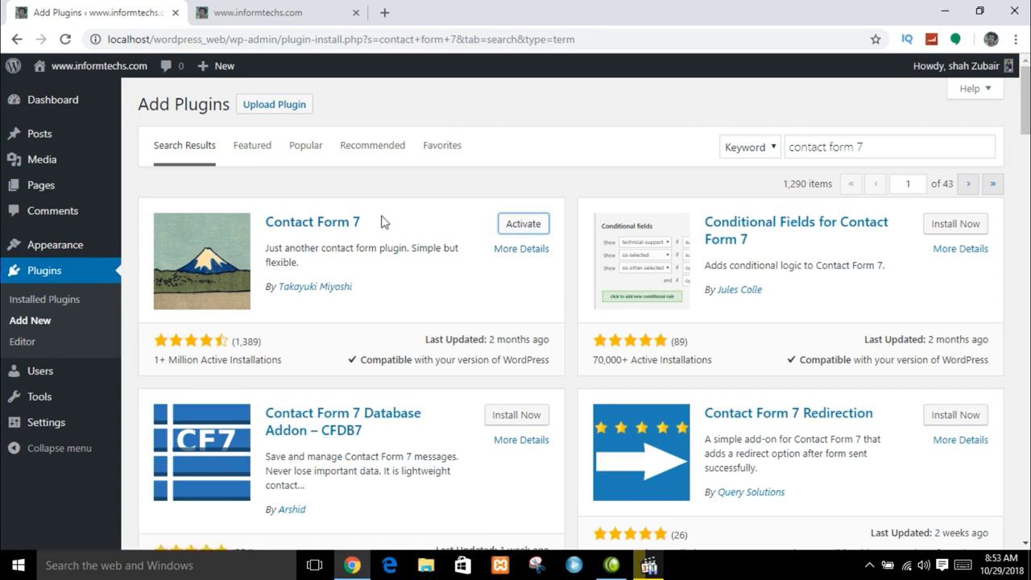
{"action": "left_click", "coordinate": [52, 97]}
{"action": "mouse_move", "coordinate": [72, 69]}
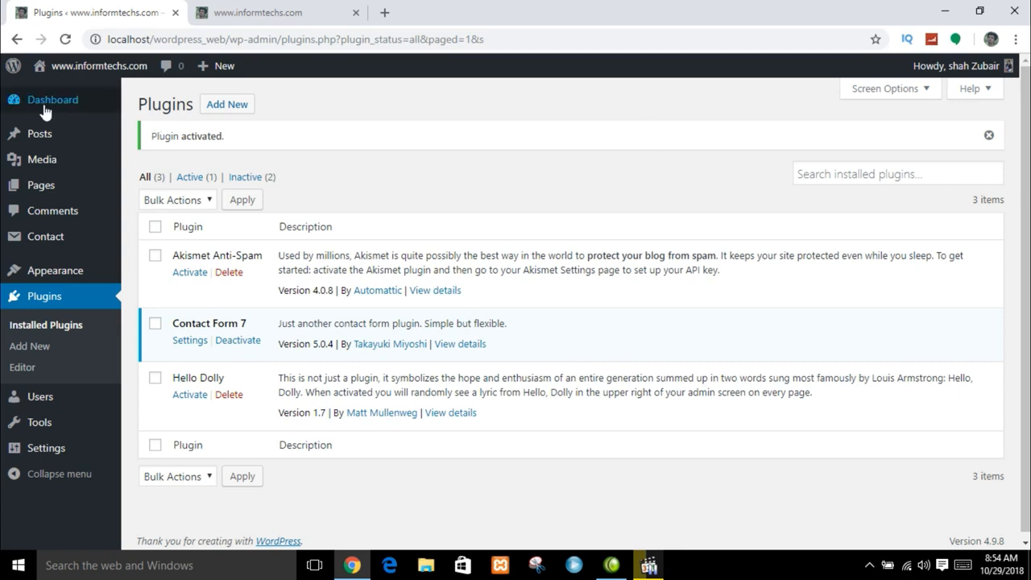
- Open the list of contact forms and copy the shortcode of Contact form 1
{"action": "mouse_move", "coordinate": [78, 157]}
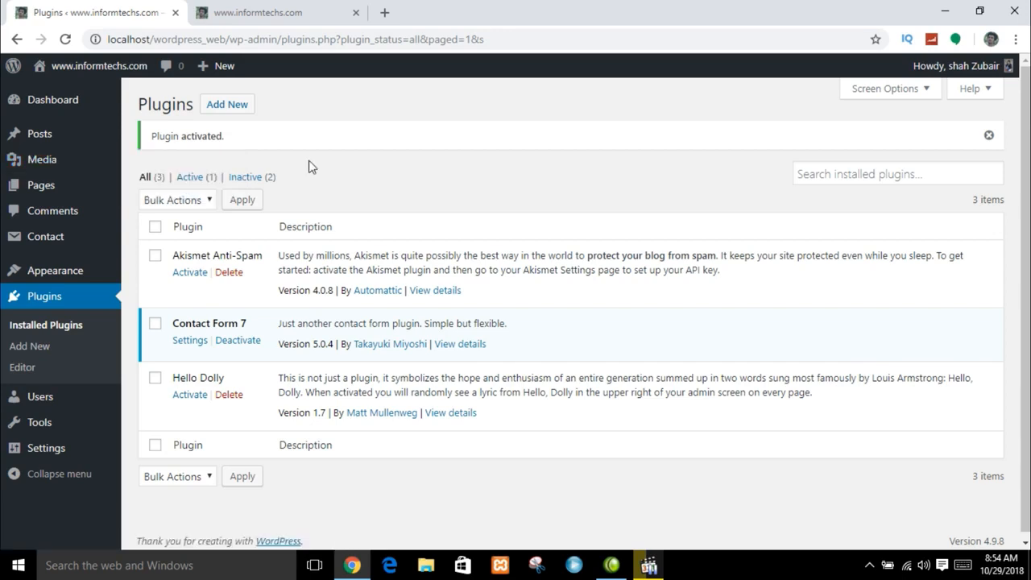
{"action": "mouse_move", "coordinate": [49, 133]}
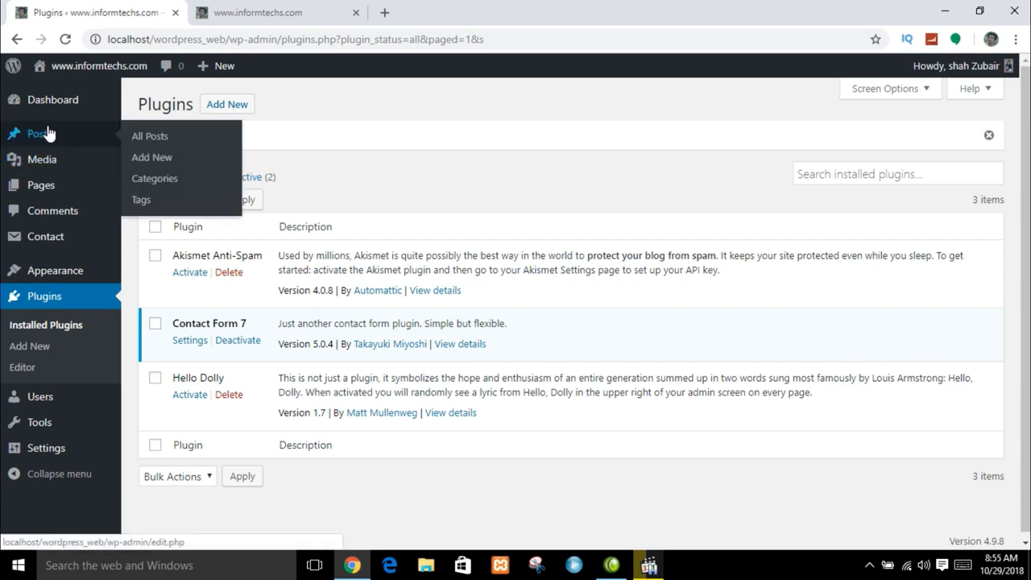
{"action": "mouse_move", "coordinate": [53, 241]}
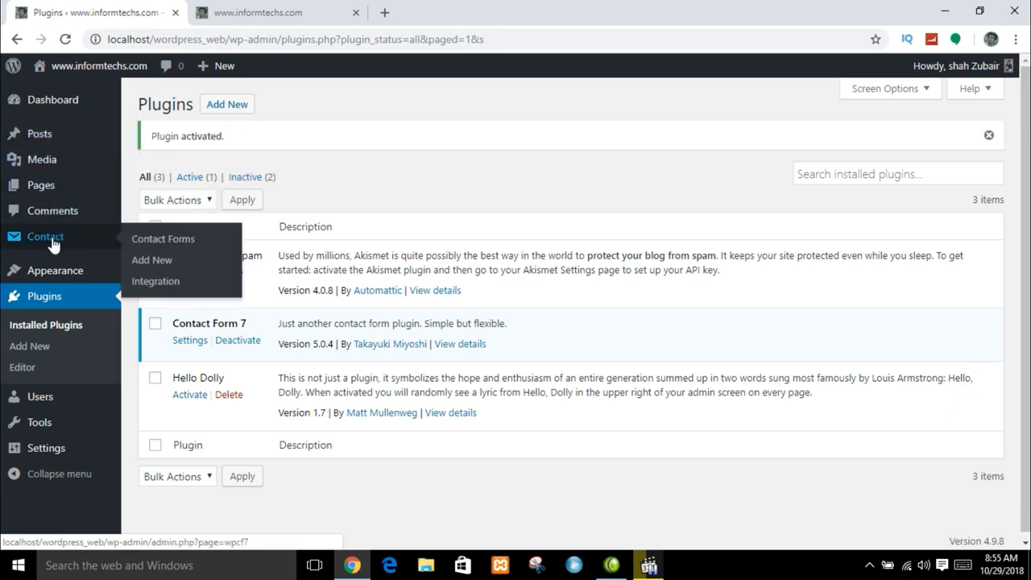
{"action": "left_click", "coordinate": [53, 242]}
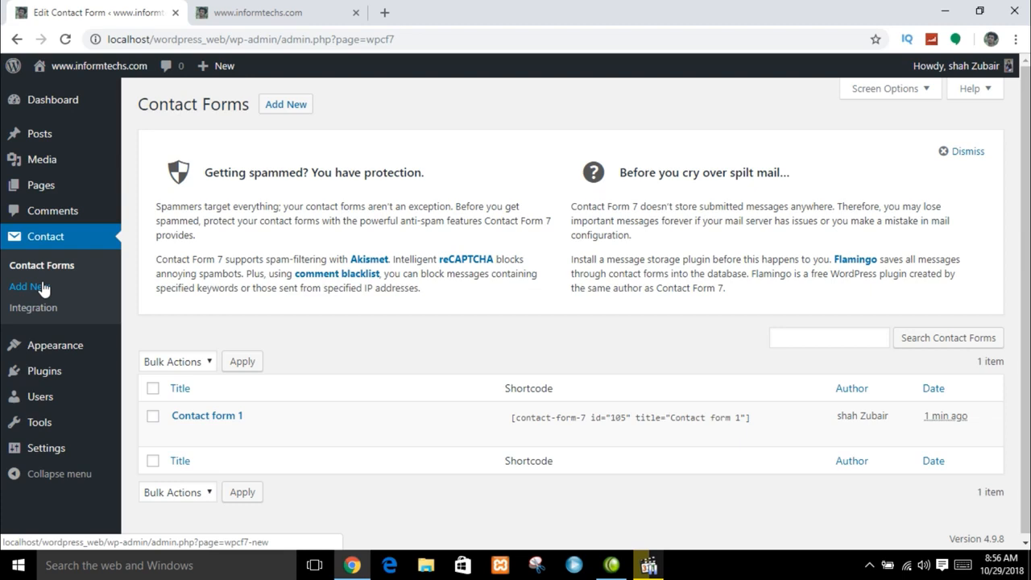
{"action": "left_click", "coordinate": [563, 418]}
{"action": "right_click", "coordinate": [561, 420]}
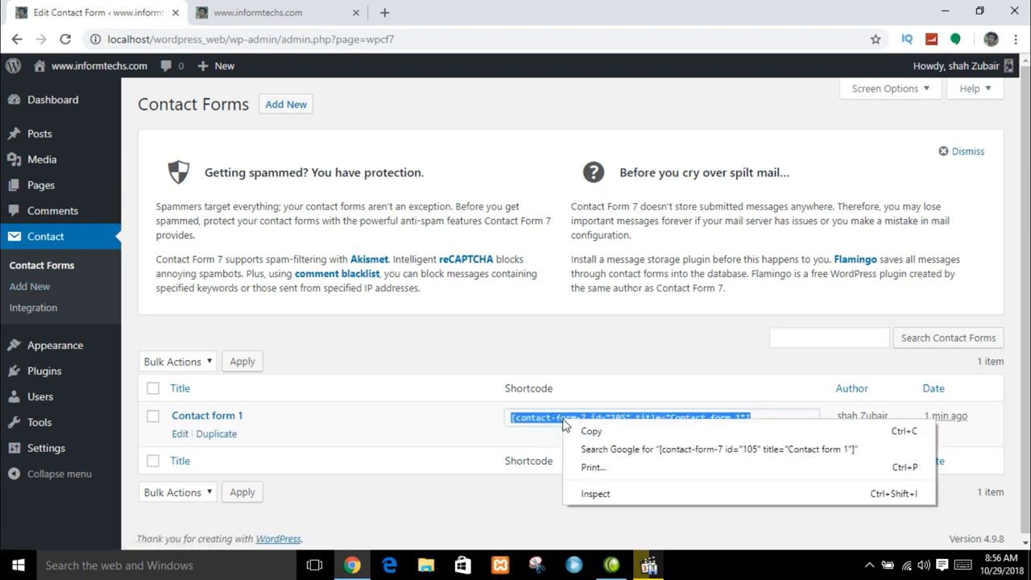
{"action": "left_click", "coordinate": [586, 432]}
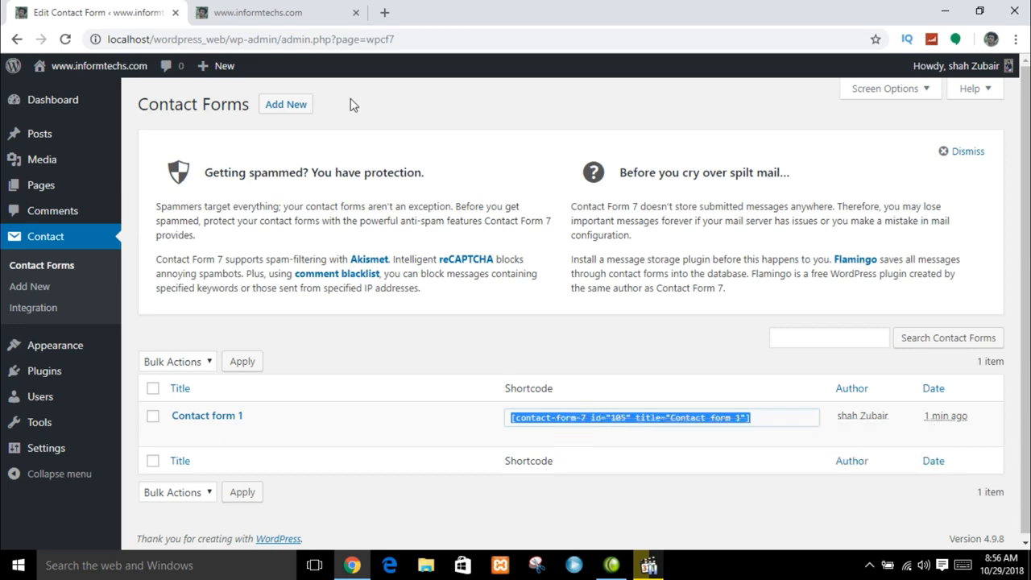
- Open the Contact us page for editing and paste the shortcode [contact-form-7 id="105" title="Contact form 1"] into its content in text mode
{"action": "left_click", "coordinate": [268, 8]}
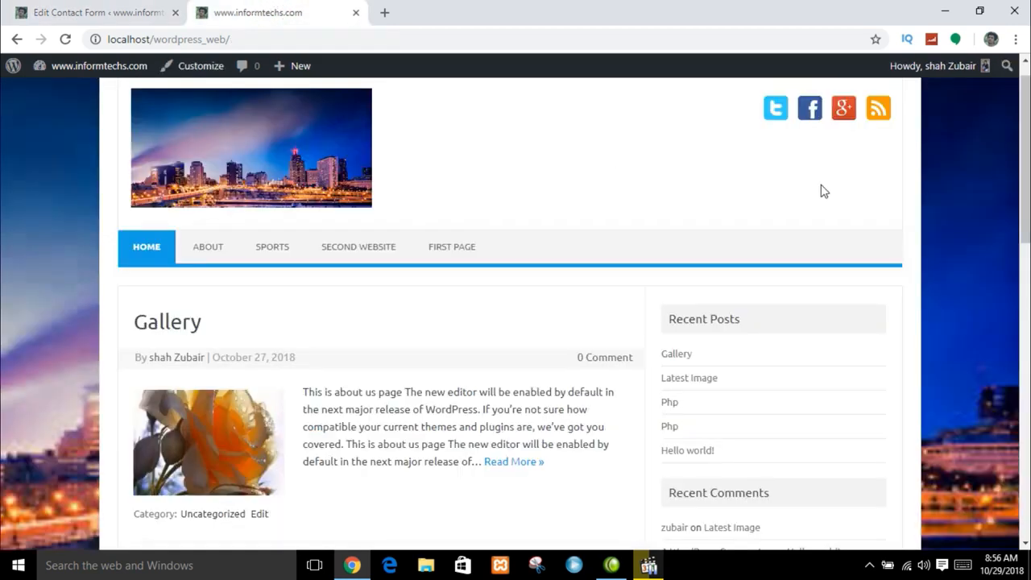
{"action": "left_click", "coordinate": [93, 12]}
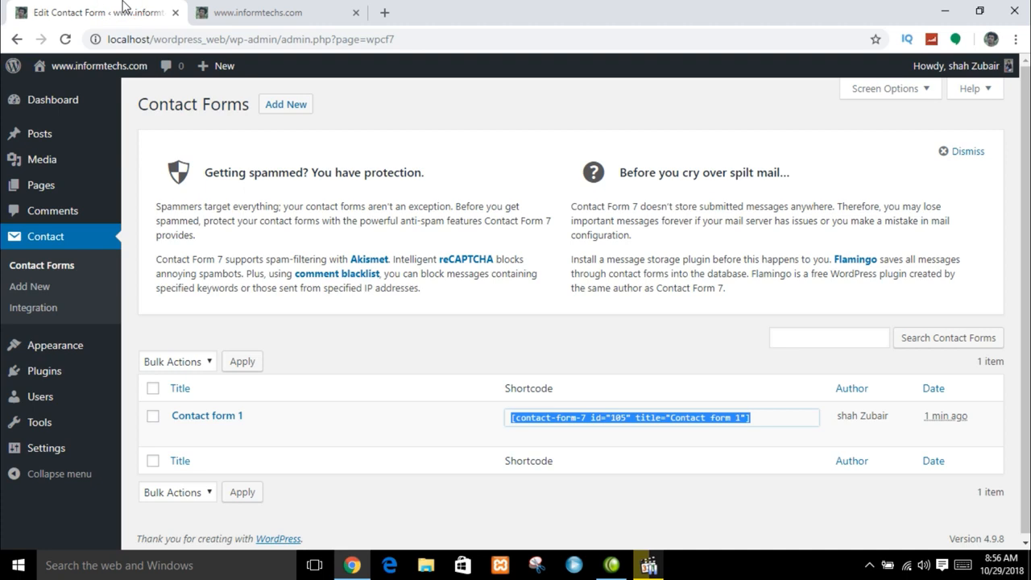
{"action": "mouse_move", "coordinate": [95, 193]}
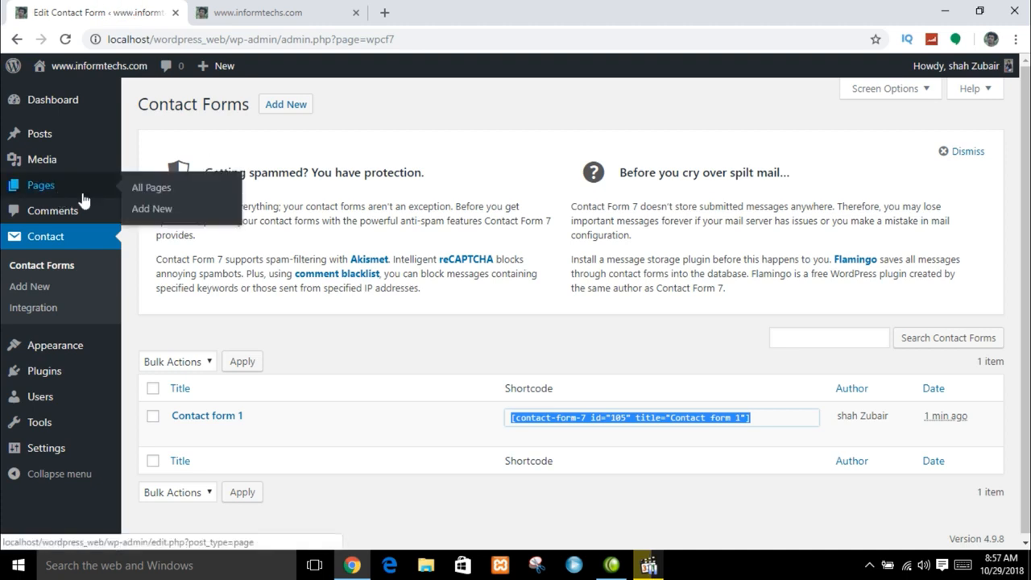
{"action": "left_click", "coordinate": [134, 190]}
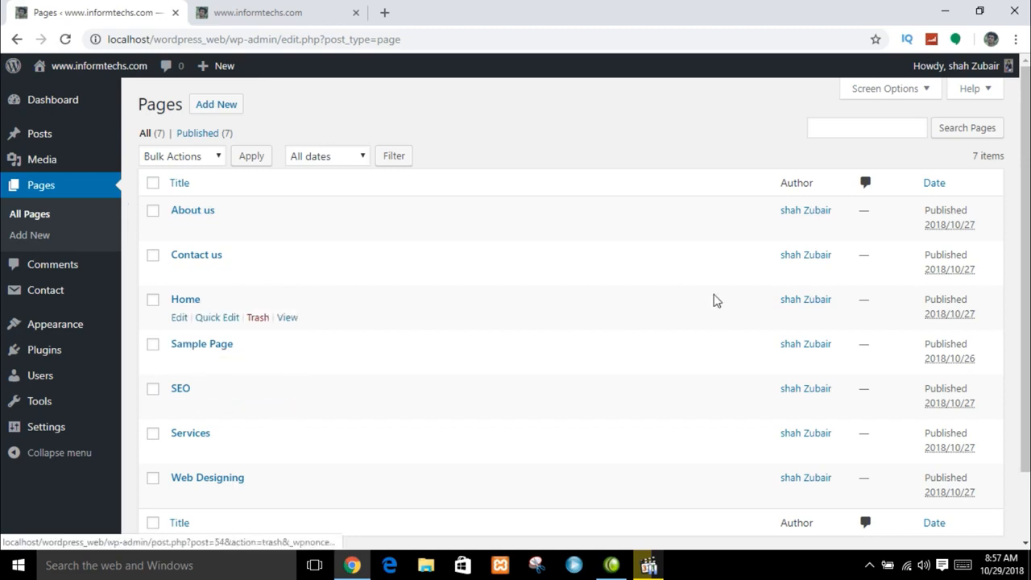
{"action": "left_click", "coordinate": [177, 274]}
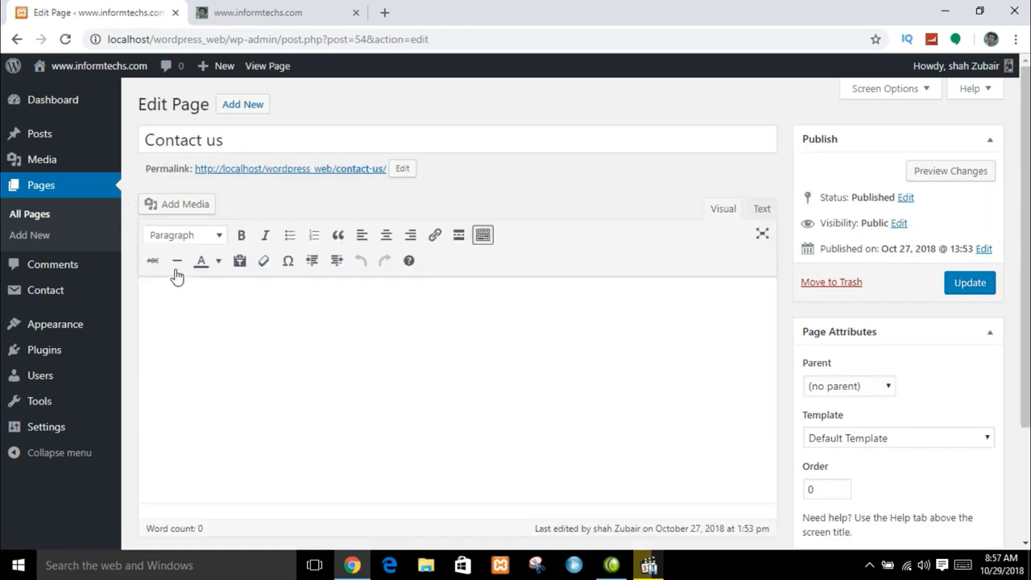
{"action": "left_click", "coordinate": [761, 209]}
{"action": "left_click", "coordinate": [403, 309]}
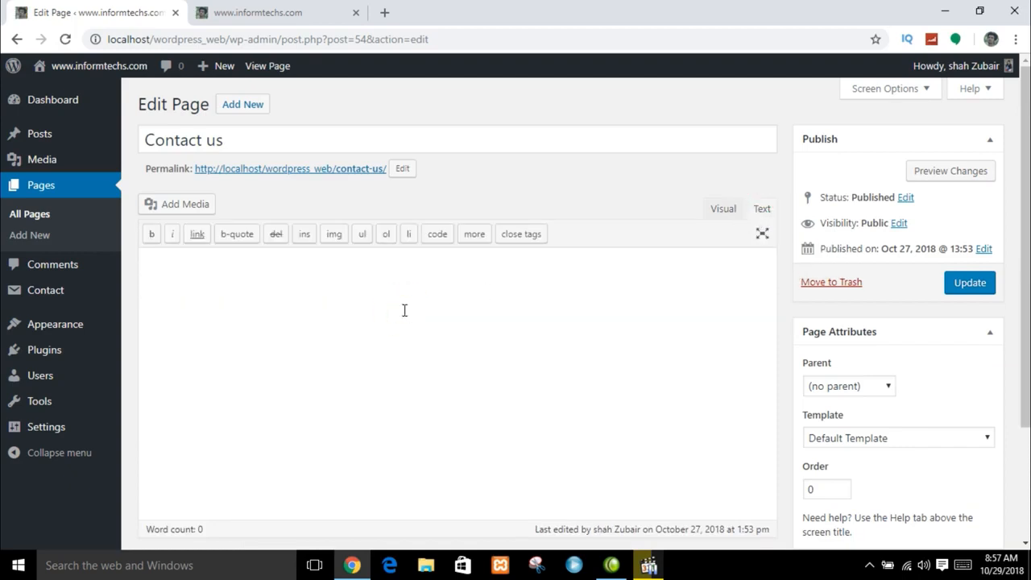
{"action": "key", "text": "ctrl+v"}
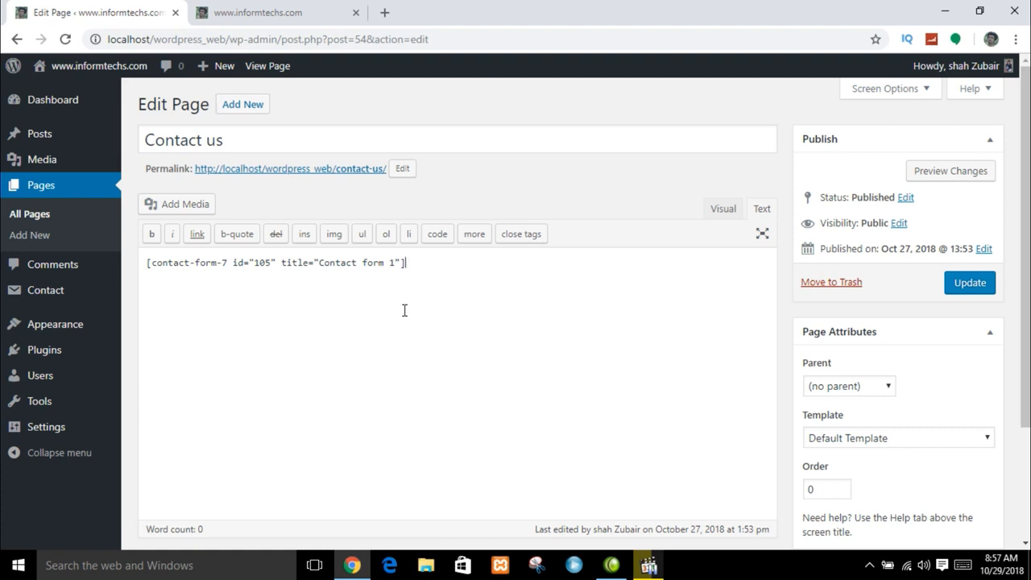
- Update the Contact us page with the form shortcode and reload the live website
{"action": "left_click", "coordinate": [969, 286]}
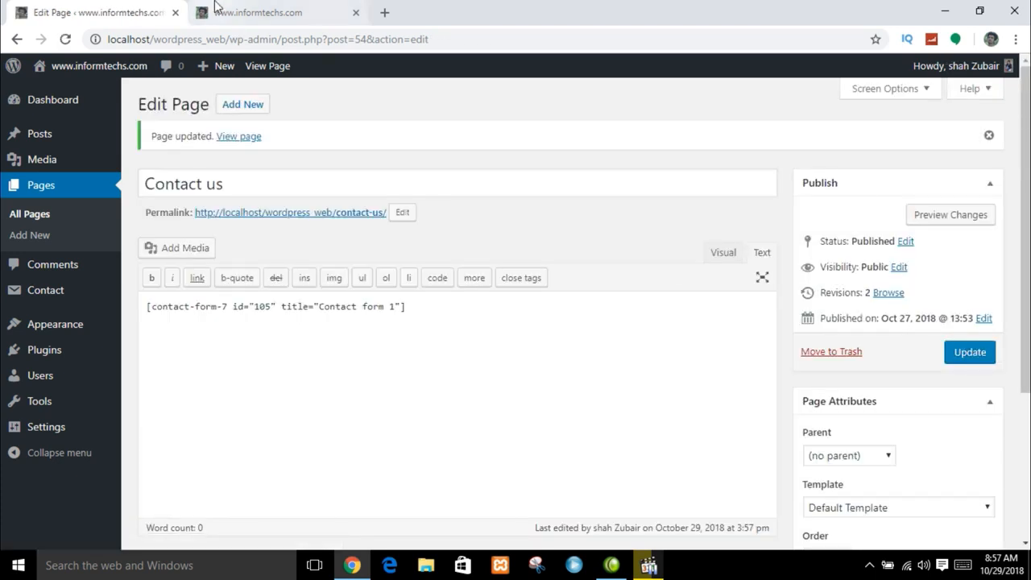
{"action": "left_click", "coordinate": [218, 8]}
{"action": "left_click", "coordinate": [65, 38]}
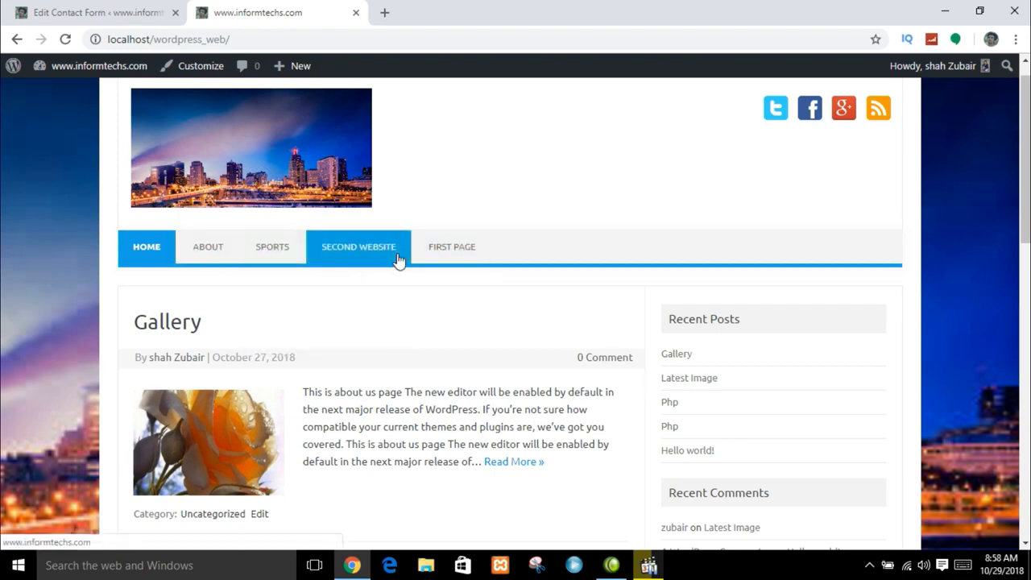
- Add the Contact us page to the site's top menu and save the menu
{"action": "left_click", "coordinate": [149, 12]}
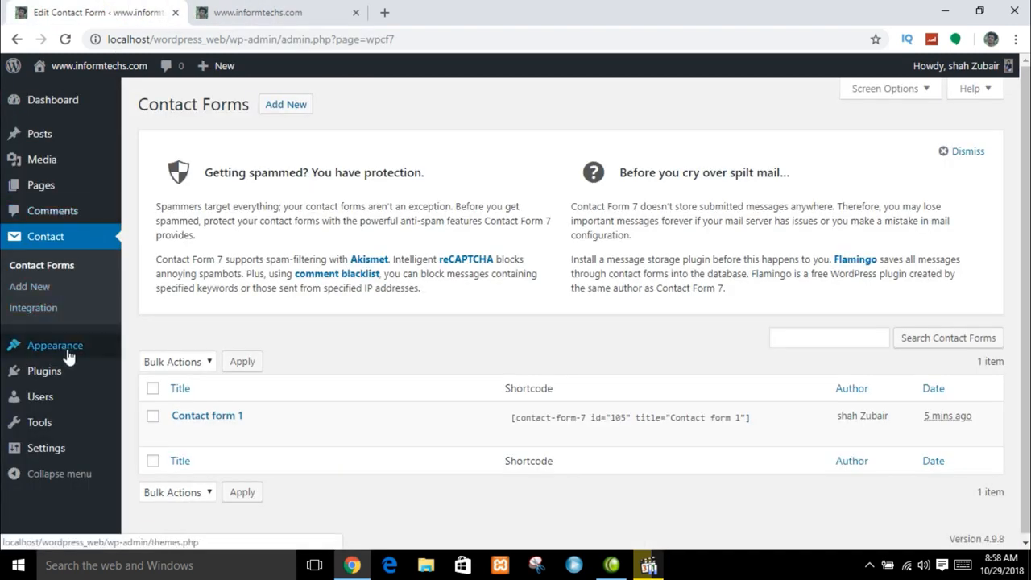
{"action": "mouse_move", "coordinate": [68, 355]}
{"action": "left_click", "coordinate": [145, 393]}
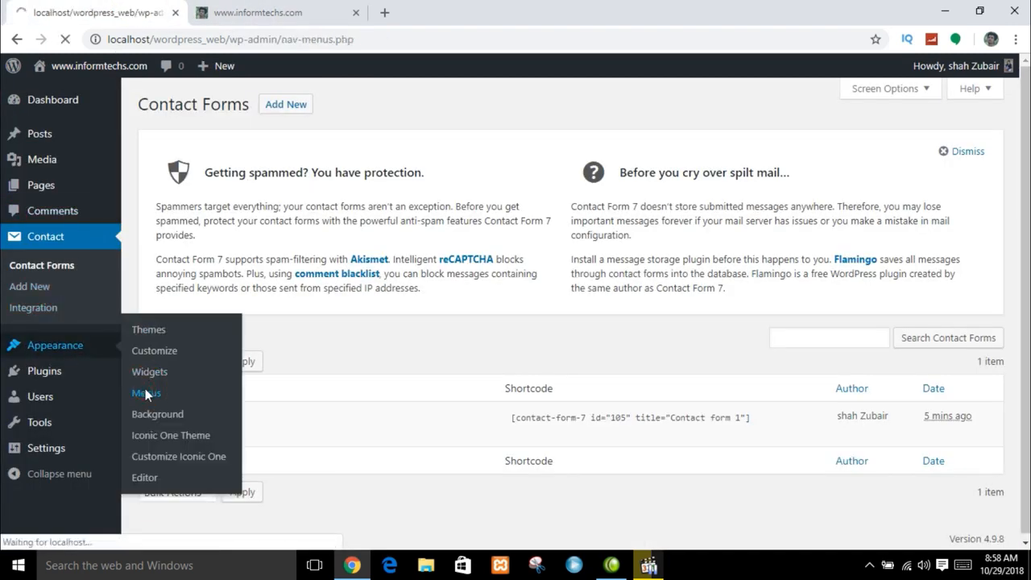
{"action": "scroll", "coordinate": [947, 280], "scroll_direction": "down", "scroll_amount": 2}
{"action": "mouse_move", "coordinate": [1026, 306]}
{"action": "left_mouse_down"}
{"action": "mouse_move", "coordinate": [1027, 336]}
{"action": "mouse_move", "coordinate": [1026, 325]}
{"action": "left_mouse_up"}
{"action": "left_click", "coordinate": [241, 111]}
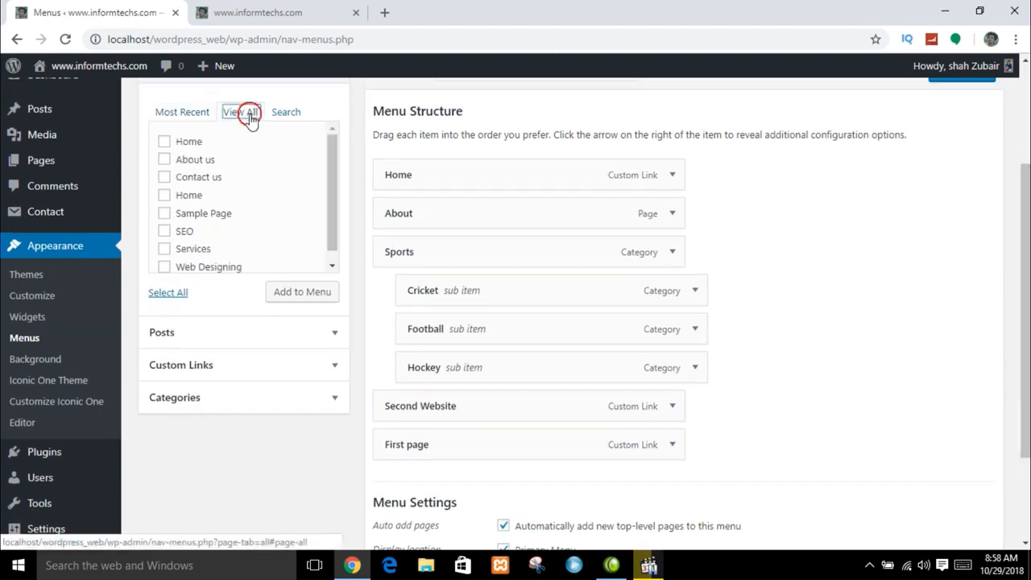
{"action": "left_click", "coordinate": [202, 111]}
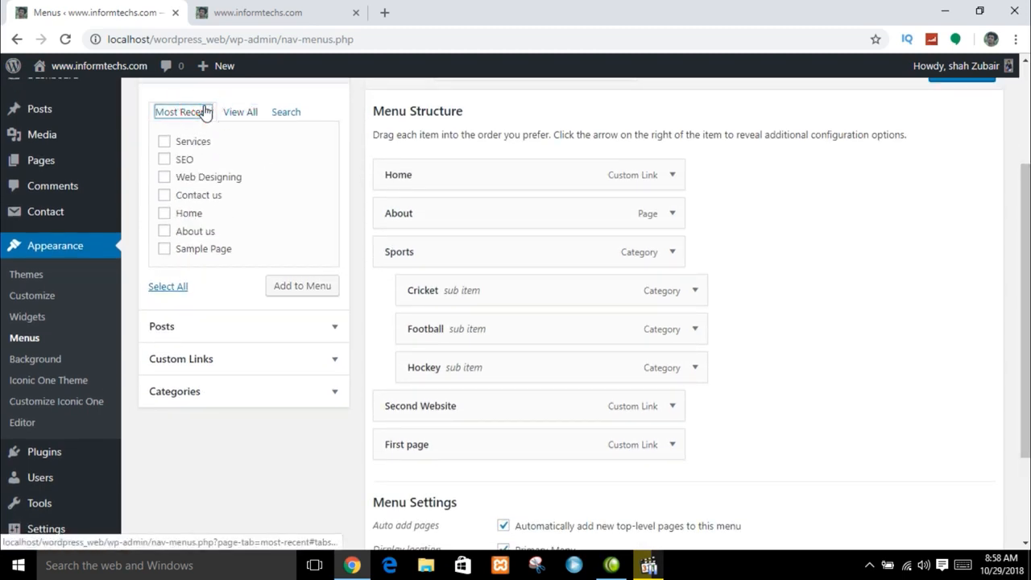
{"action": "left_click", "coordinate": [164, 195]}
{"action": "left_click", "coordinate": [292, 285]}
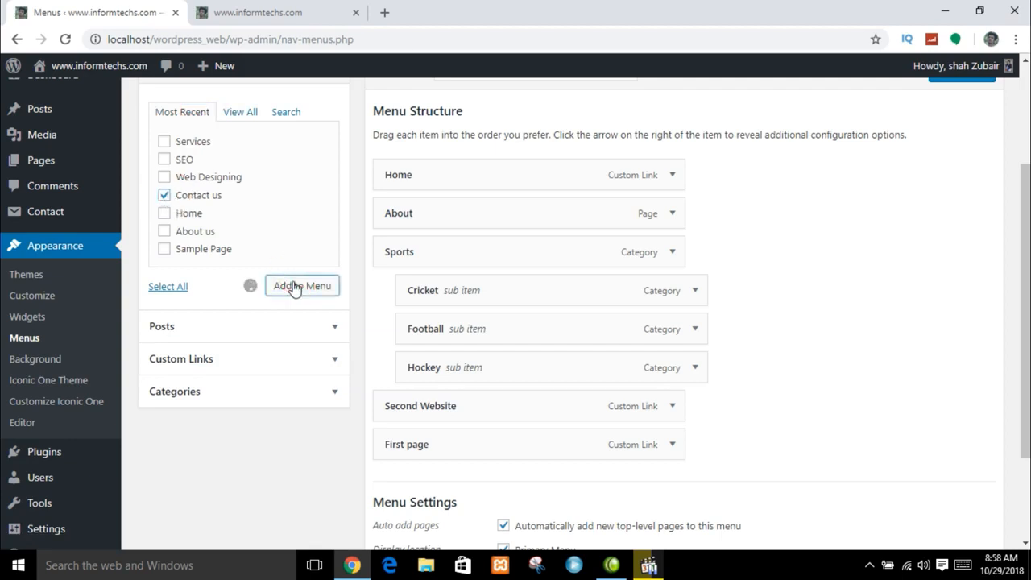
{"action": "left_click_drag", "start_coordinate": [1024, 311], "coordinate": [1023, 409]}
{"action": "left_click", "coordinate": [975, 478]}
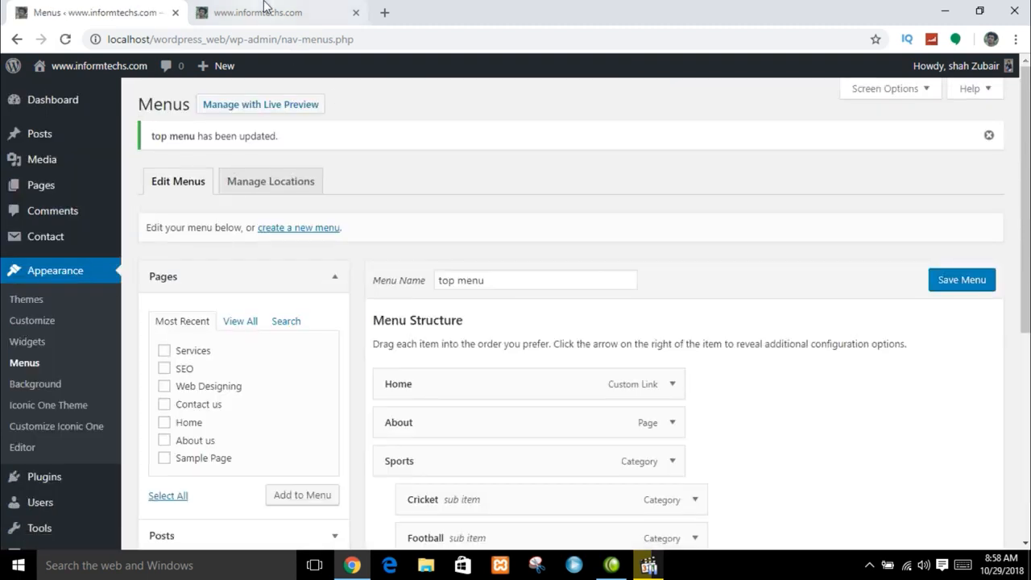
- Reload the website, open the Contact us page from its menu, check the form fields and send the form empty
{"action": "left_click", "coordinate": [258, 12]}
{"action": "left_click", "coordinate": [65, 40]}
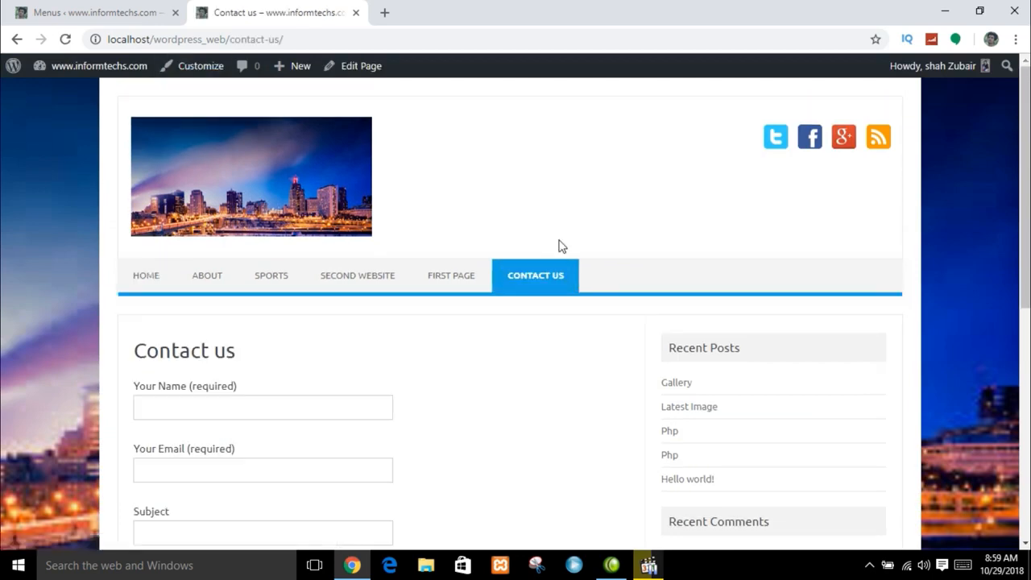
{"action": "scroll", "coordinate": [402, 257], "scroll_direction": "down", "scroll_amount": 2}
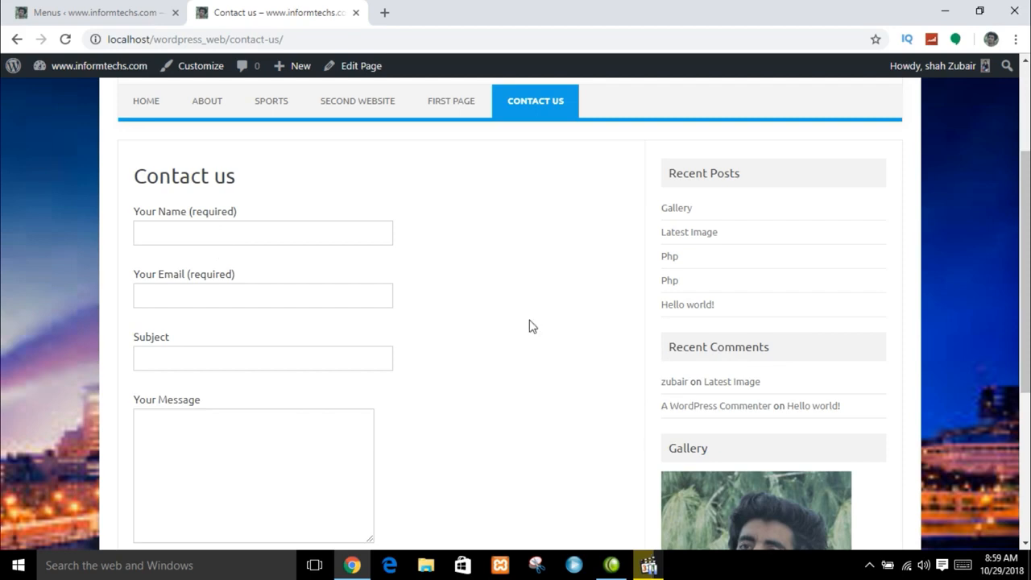
{"action": "left_click", "coordinate": [300, 235]}
{"action": "left_click", "coordinate": [246, 309]}
{"action": "left_click", "coordinate": [236, 363]}
{"action": "left_click", "coordinate": [236, 446]}
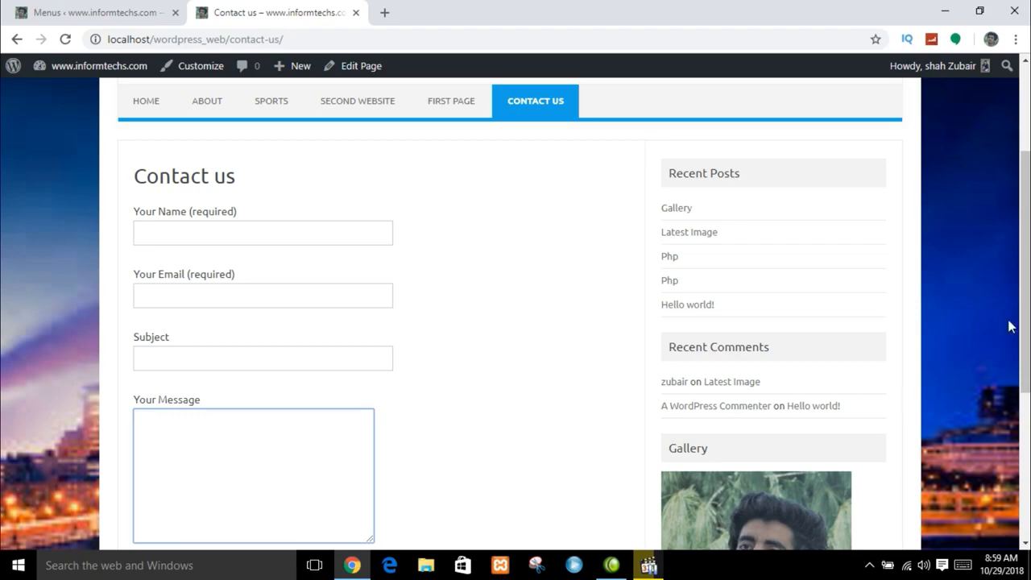
{"action": "scroll", "coordinate": [1011, 325], "scroll_direction": "down", "scroll_amount": 4}
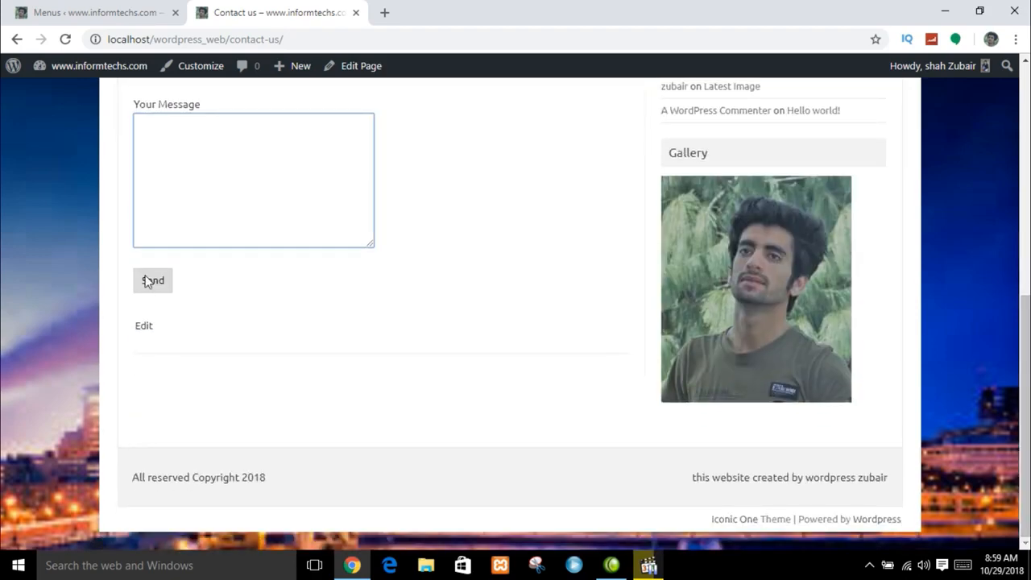
{"action": "left_click", "coordinate": [148, 280]}
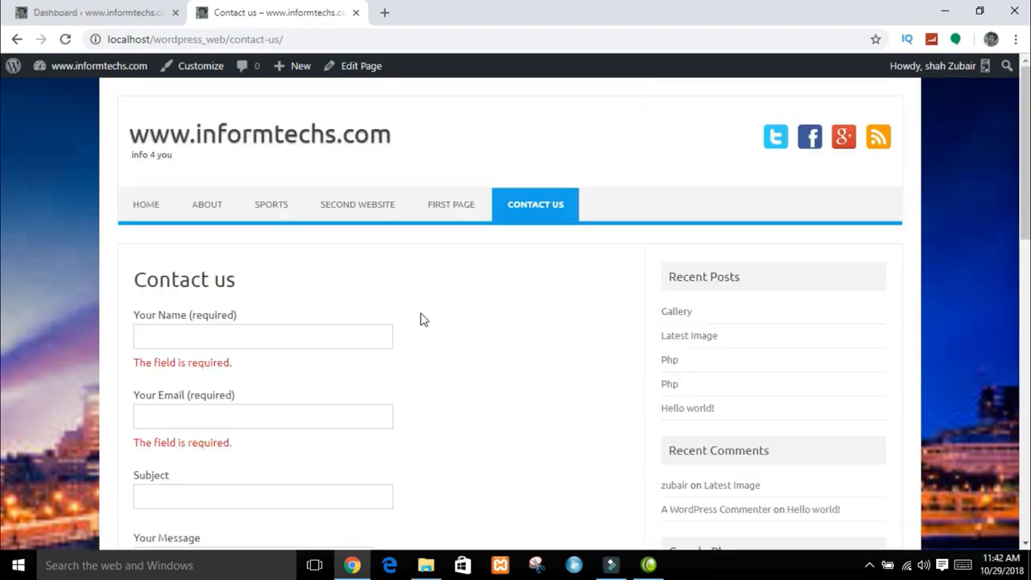
- Search the plugin directory for "google plus", then install and activate the Weblizar Google Plus Badge Widget plugin
{"action": "left_click", "coordinate": [149, 13]}
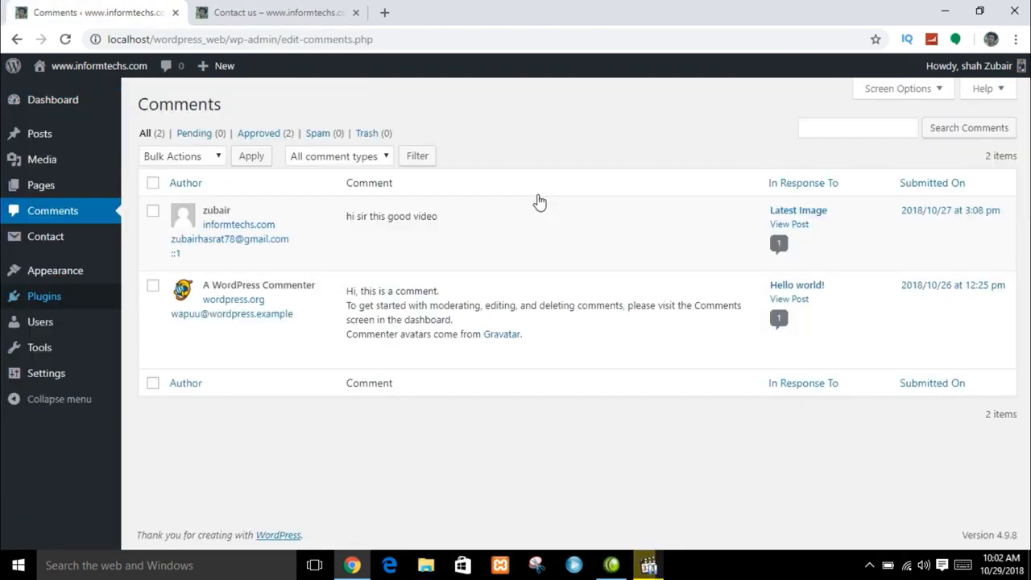
{"action": "mouse_move", "coordinate": [37, 310]}
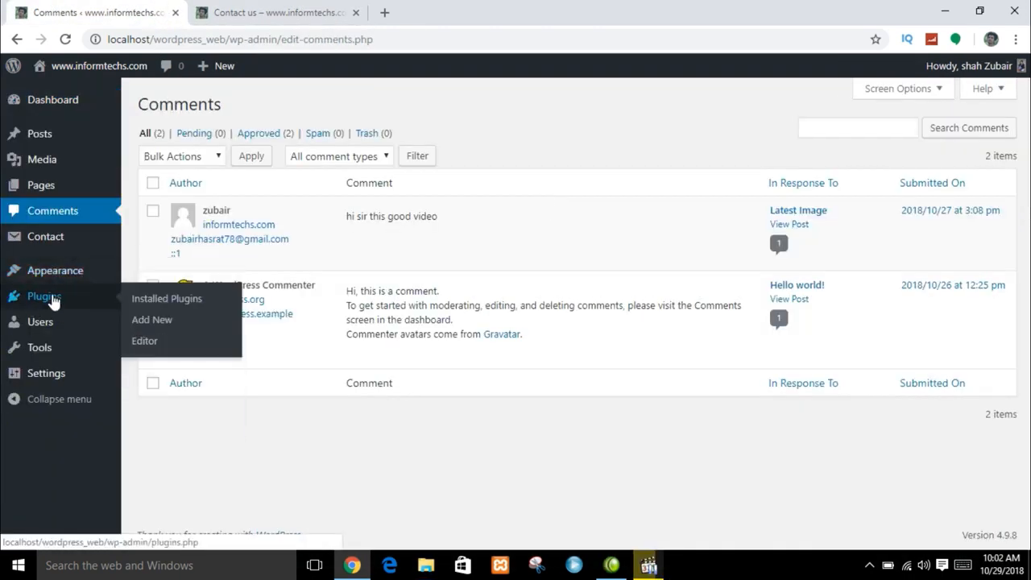
{"action": "mouse_move", "coordinate": [73, 275]}
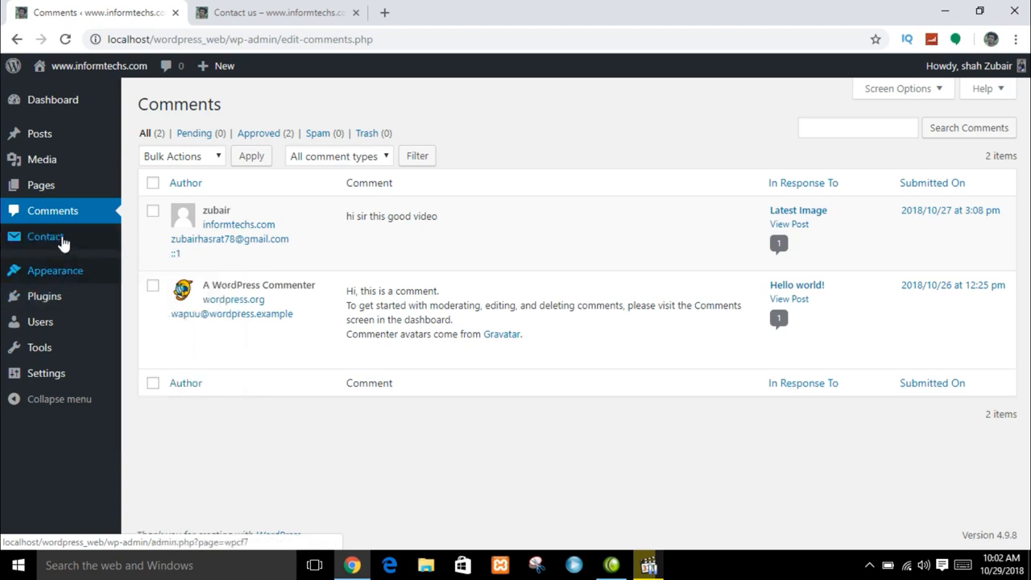
{"action": "left_click", "coordinate": [143, 326]}
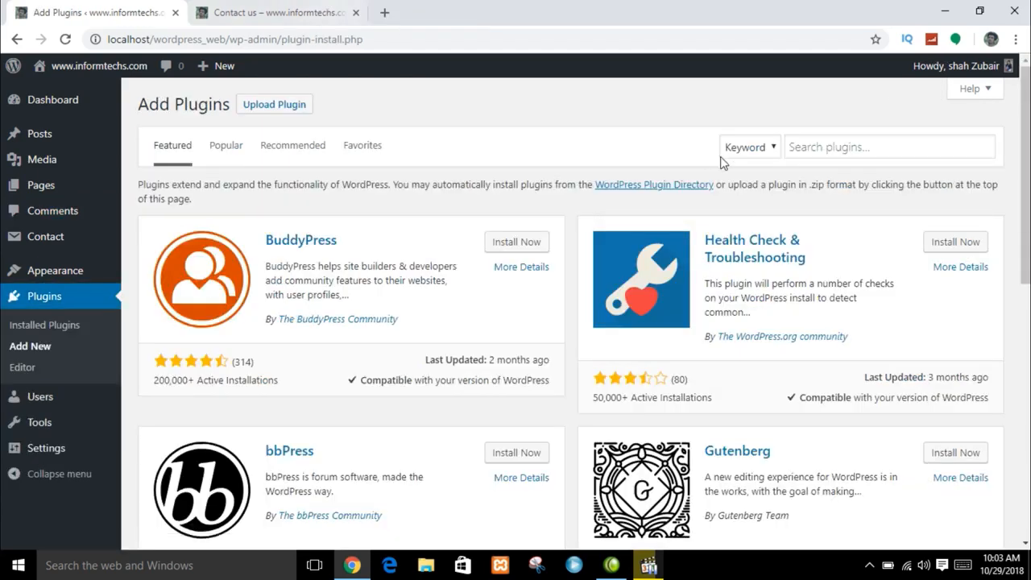
{"action": "left_click", "coordinate": [860, 147]}
{"action": "type", "text": "google plus"}
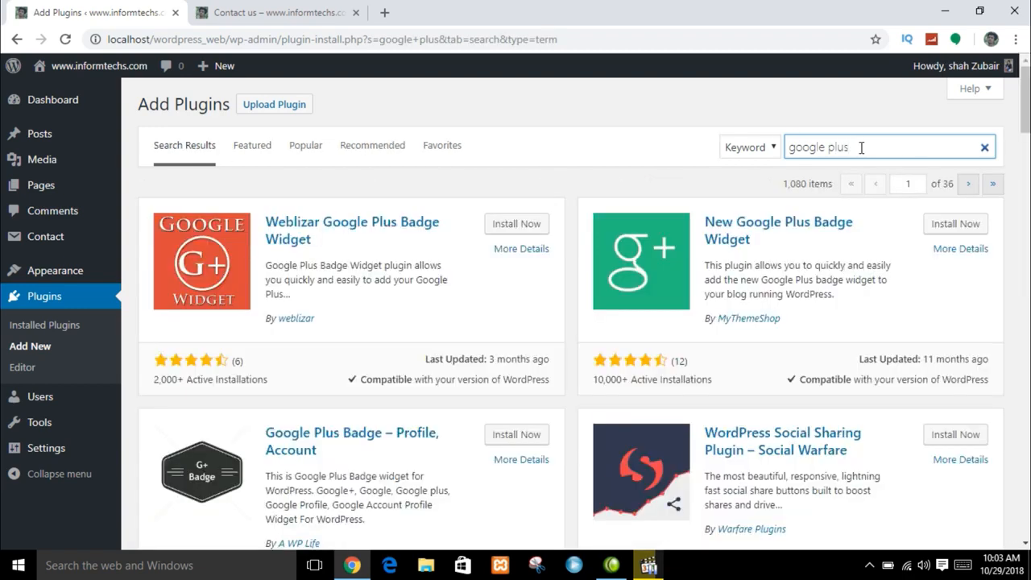
{"action": "left_click", "coordinate": [516, 228]}
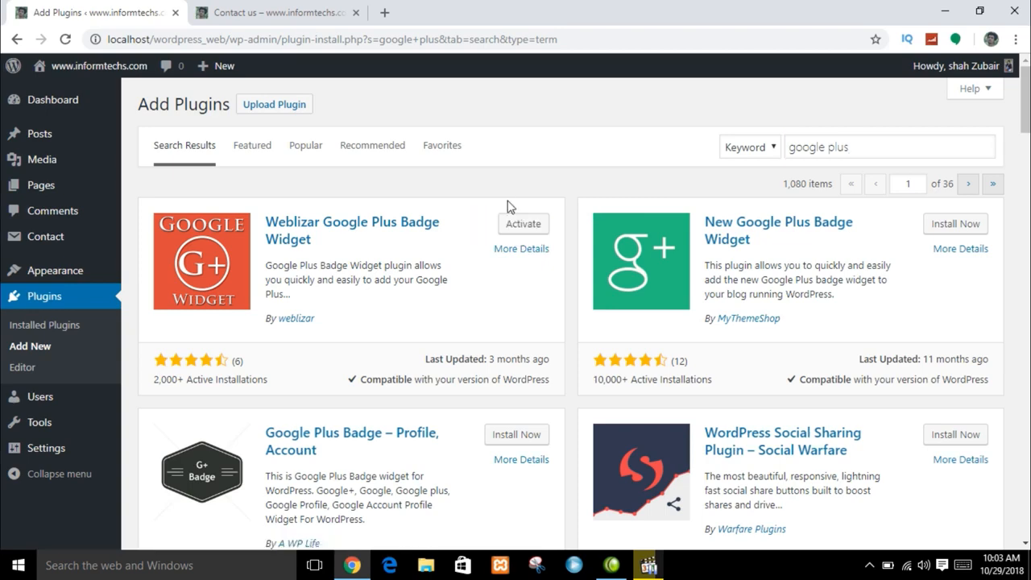
{"action": "left_click", "coordinate": [522, 224]}
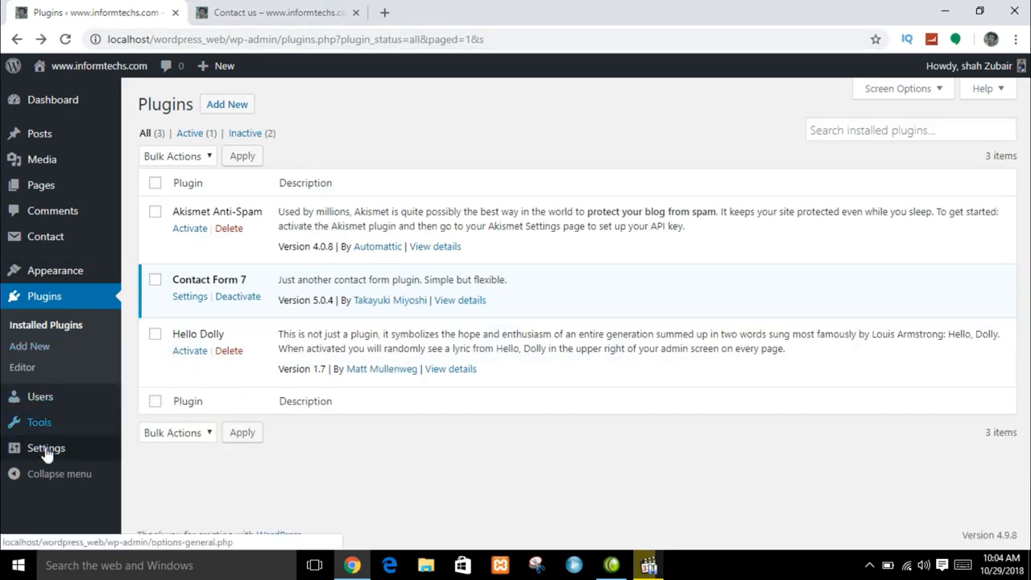
- Open the Google Plus badge widget settings and replace the Google+ page URL with the site owner's profile URL
{"action": "mouse_move", "coordinate": [47, 455]}
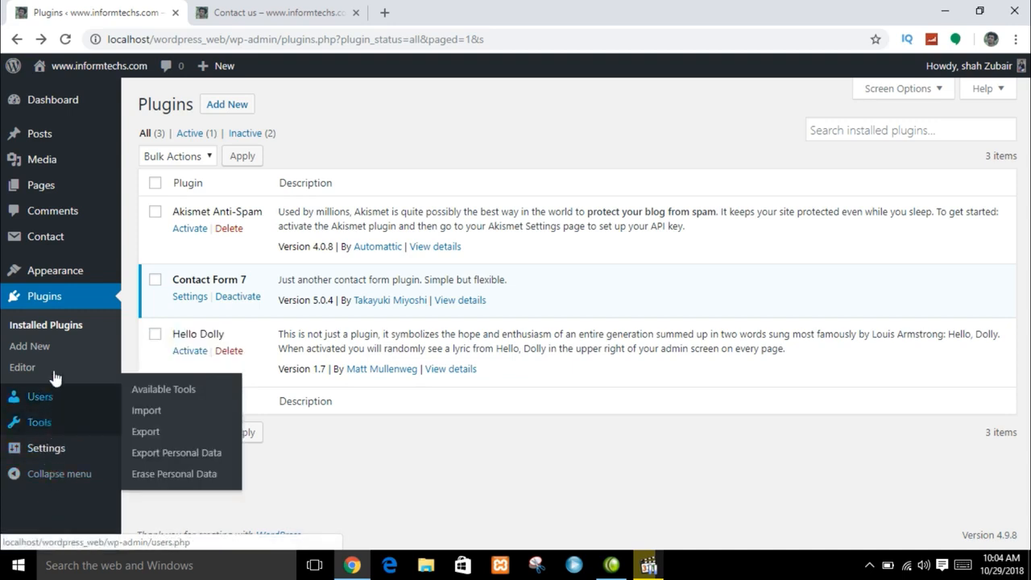
{"action": "mouse_move", "coordinate": [56, 280]}
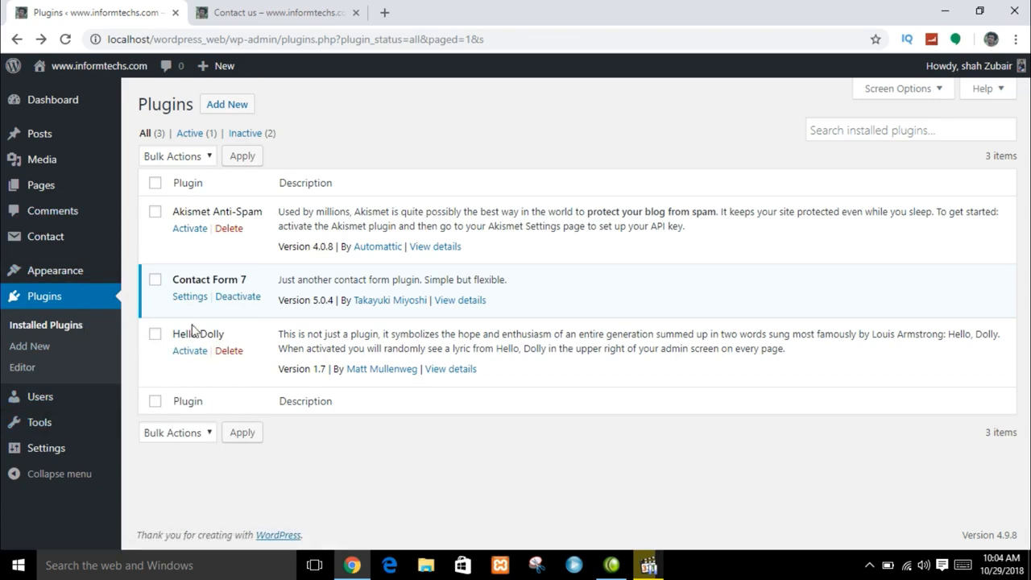
{"action": "mouse_move", "coordinate": [49, 114]}
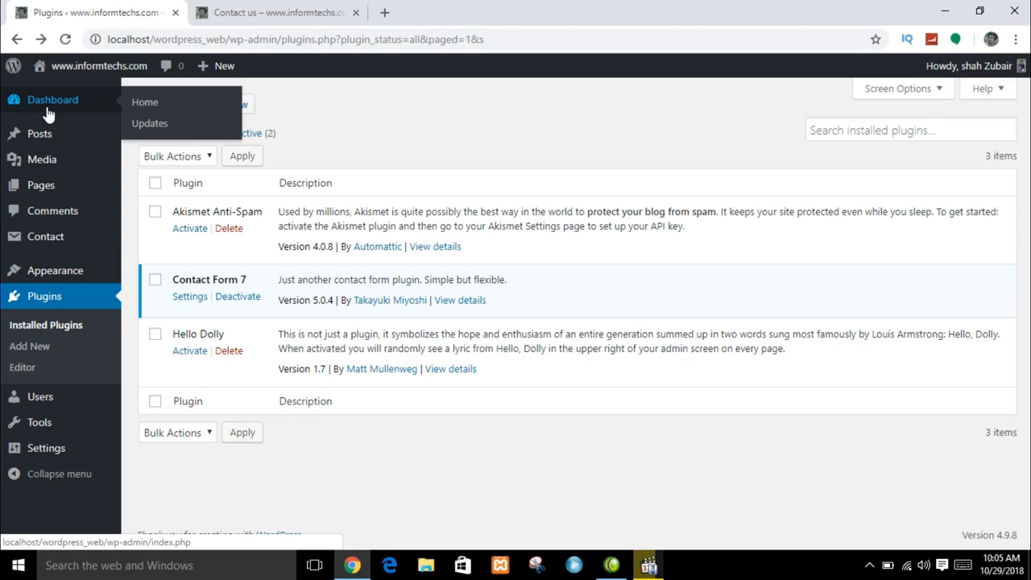
{"action": "left_click", "coordinate": [46, 107]}
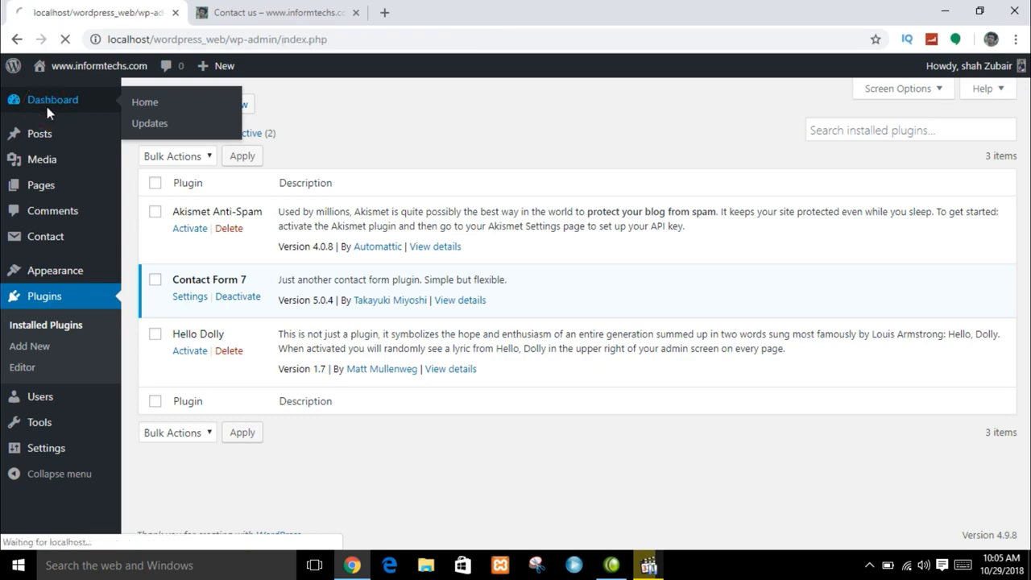
{"action": "mouse_move", "coordinate": [75, 414]}
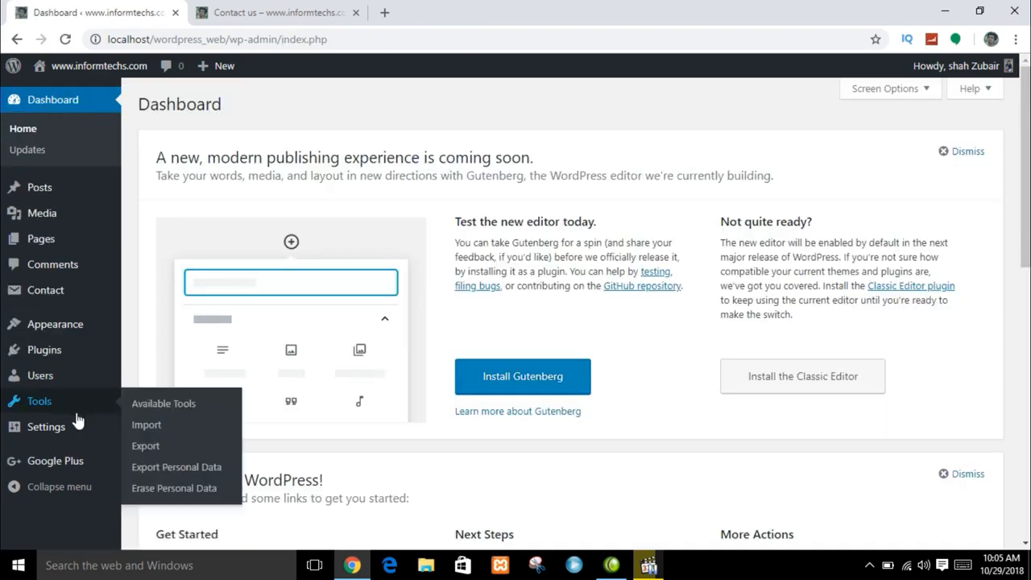
{"action": "left_click", "coordinate": [64, 460]}
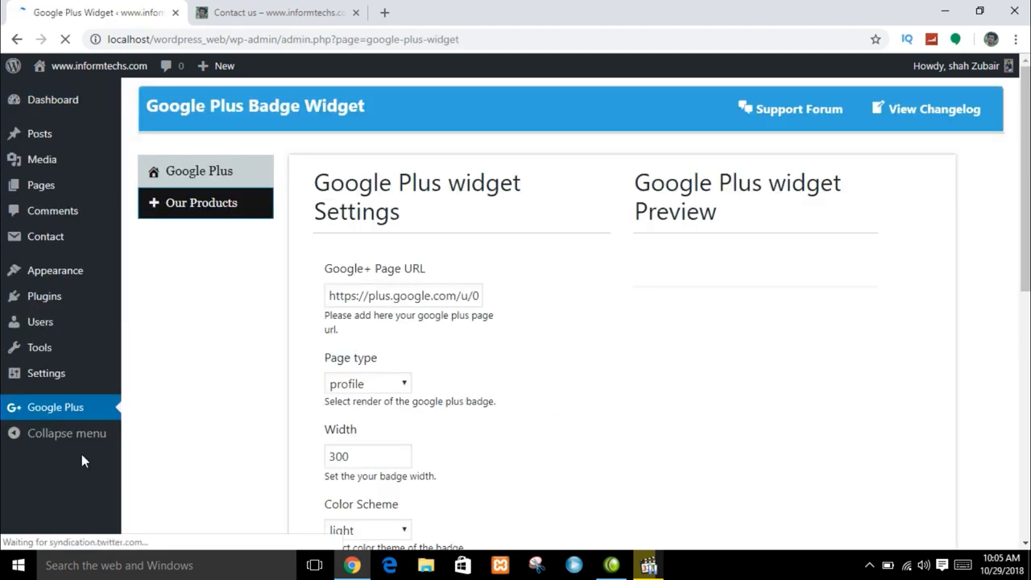
{"action": "left_click", "coordinate": [475, 295]}
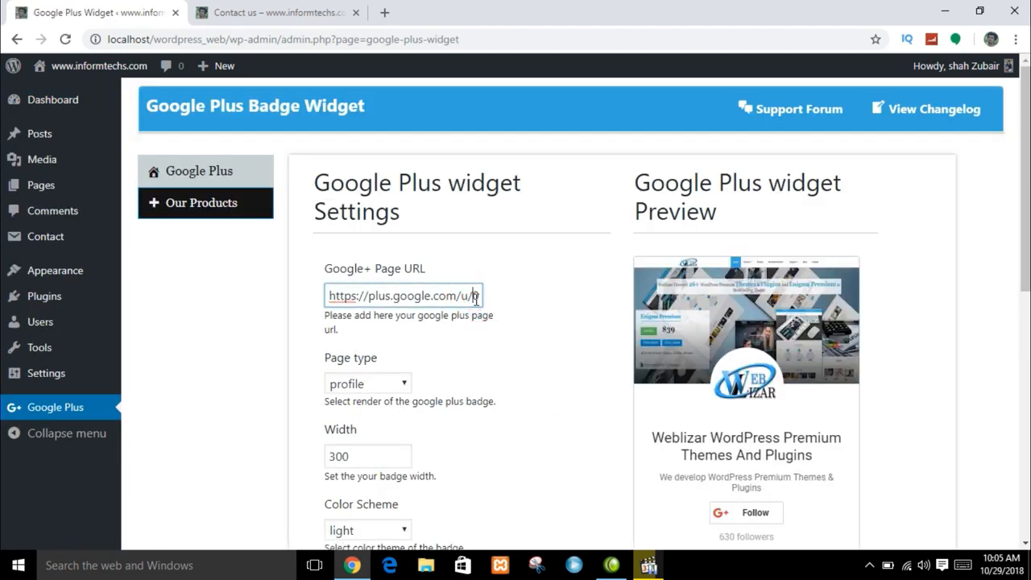
{"action": "key", "text": "ctrl+a"}
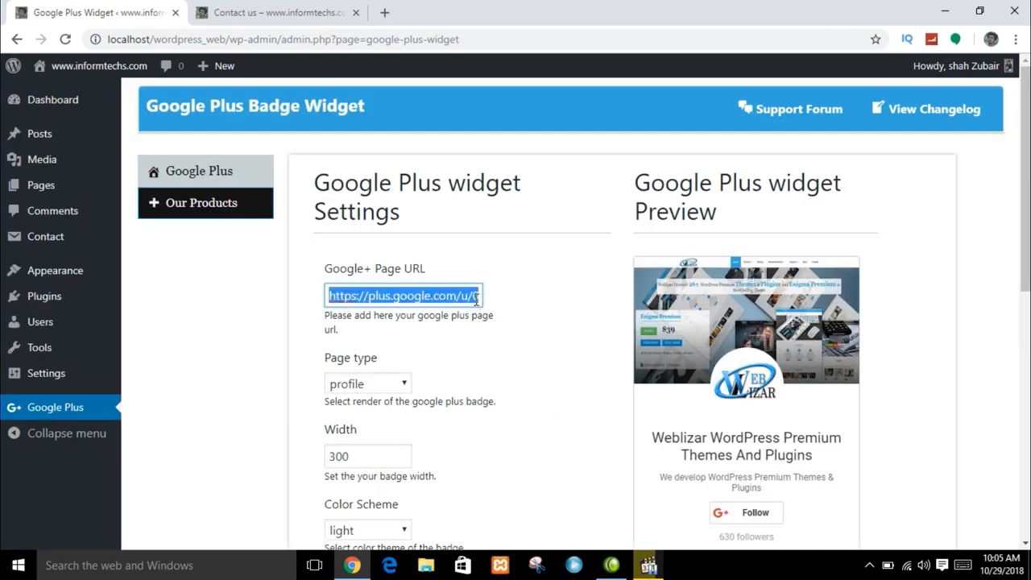
{"action": "key", "text": "ctrl+v"}
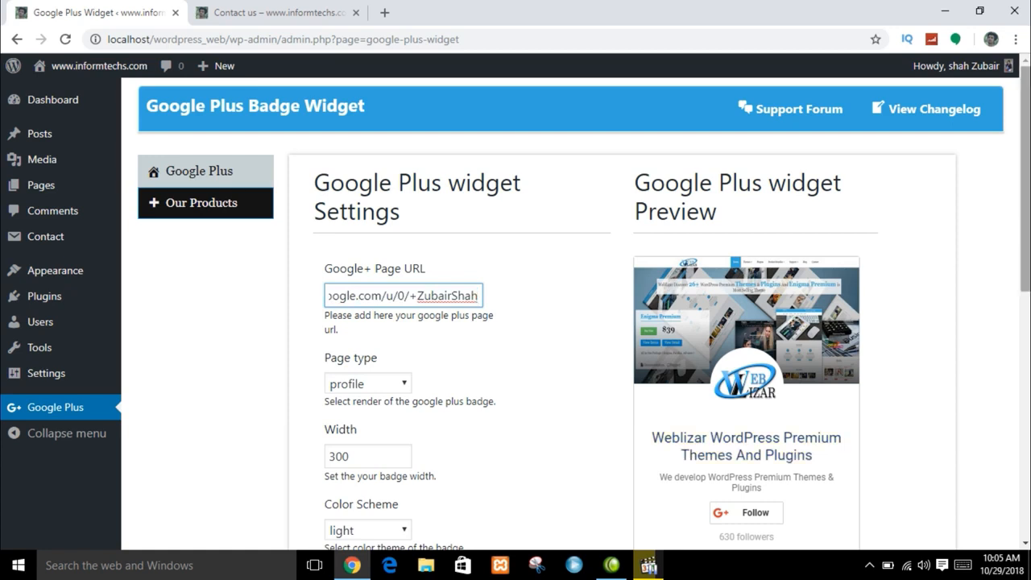
- Keep the badge's page type profile, width 300 and color scheme light, and submit the settings for preview
{"action": "scroll", "coordinate": [443, 310], "scroll_direction": "down", "scroll_amount": 1}
{"action": "left_click", "coordinate": [405, 300]}
{"action": "left_click", "coordinate": [406, 303]}
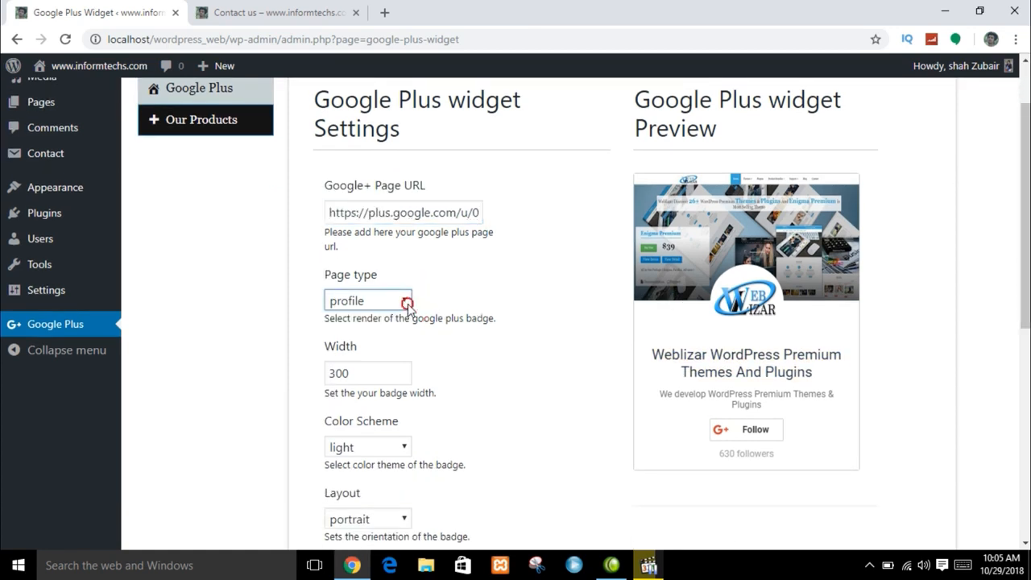
{"action": "left_click", "coordinate": [391, 369]}
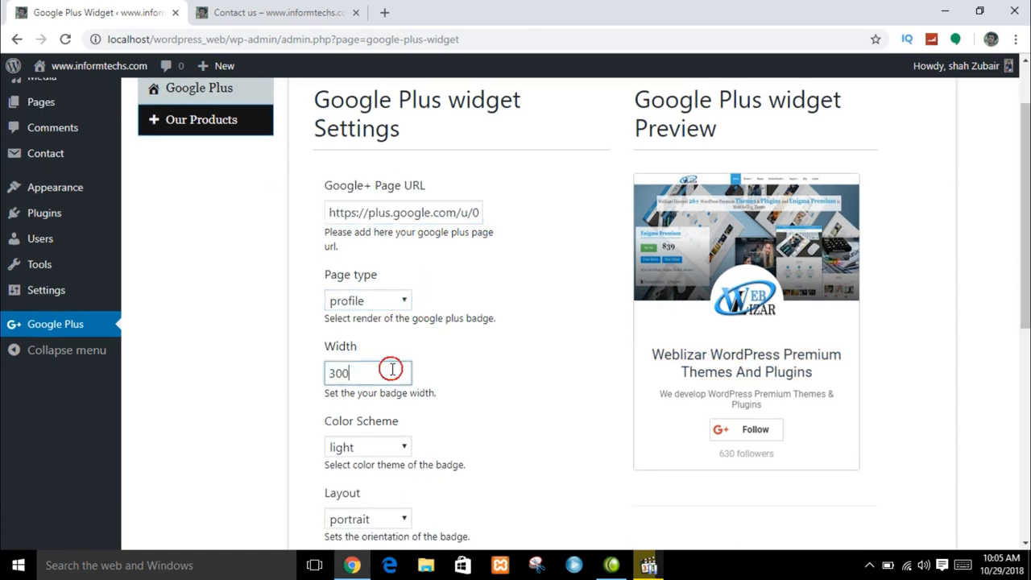
{"action": "left_click", "coordinate": [406, 449]}
{"action": "left_click", "coordinate": [394, 449]}
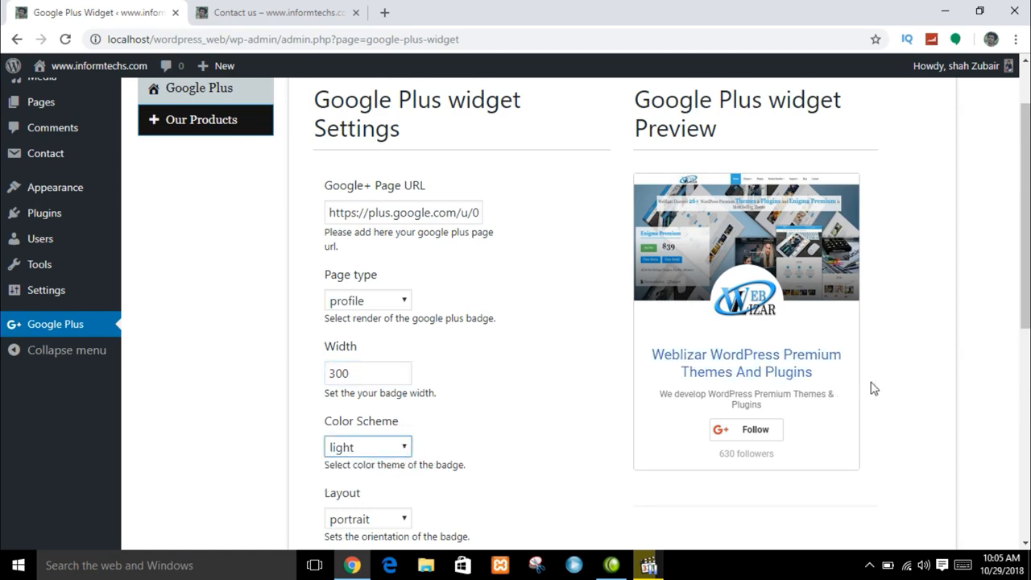
{"action": "left_click_drag", "start_coordinate": [1025, 241], "coordinate": [1025, 363]}
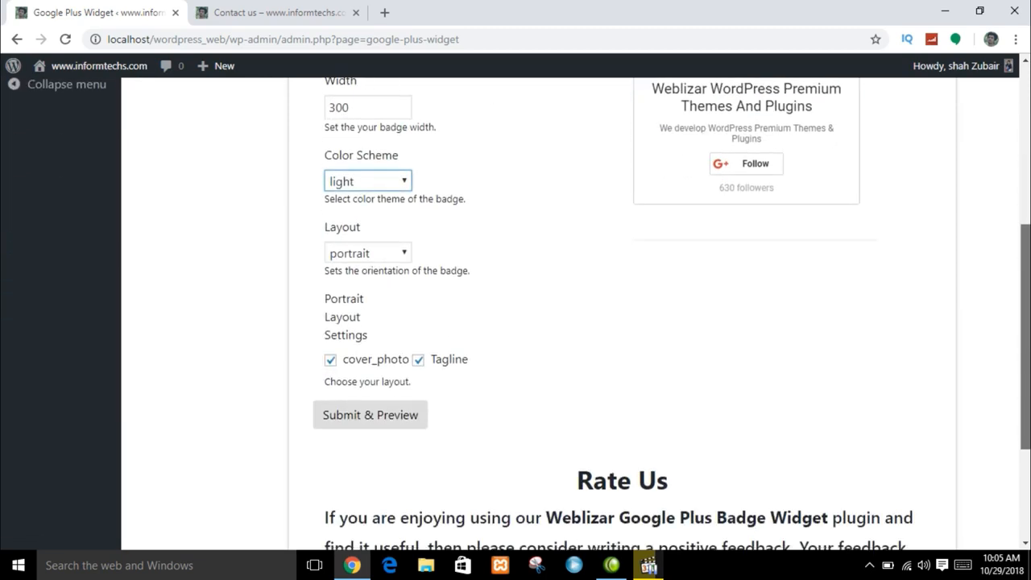
{"action": "left_click", "coordinate": [409, 414]}
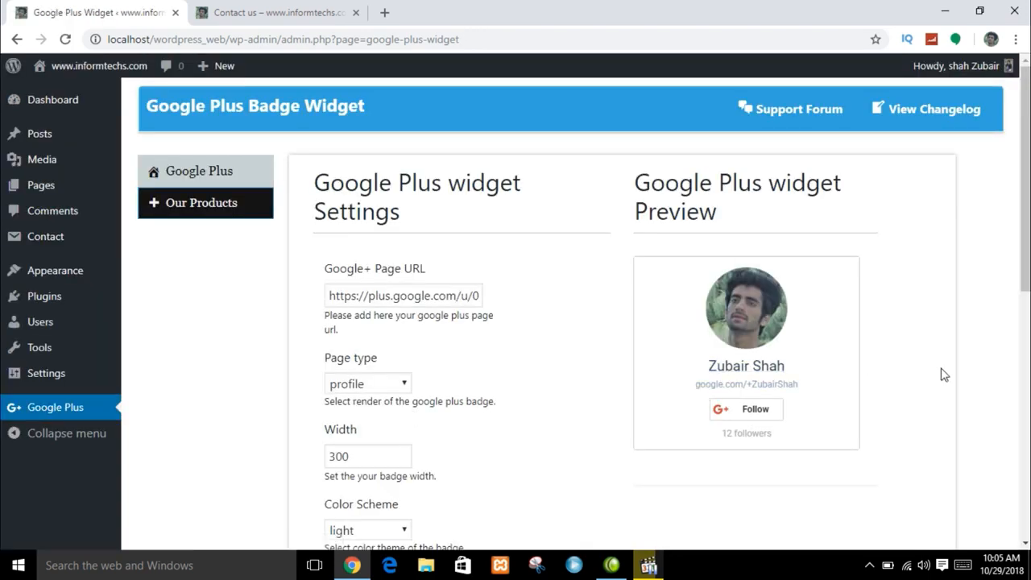
- Reload the website, open its Home page and look through the sidebar for the Google Plus badge
{"action": "left_click", "coordinate": [207, 12]}
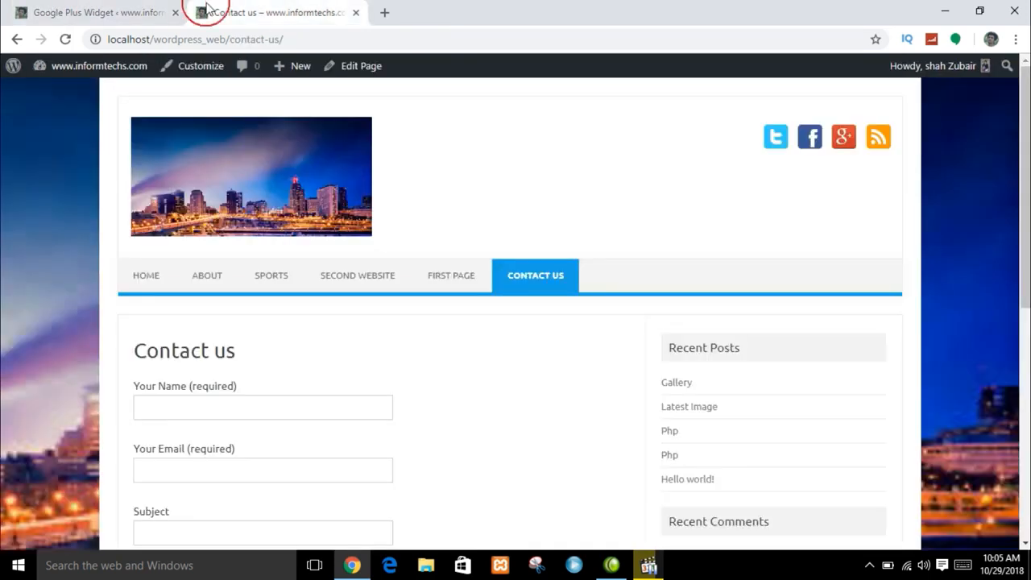
{"action": "left_click", "coordinate": [66, 39]}
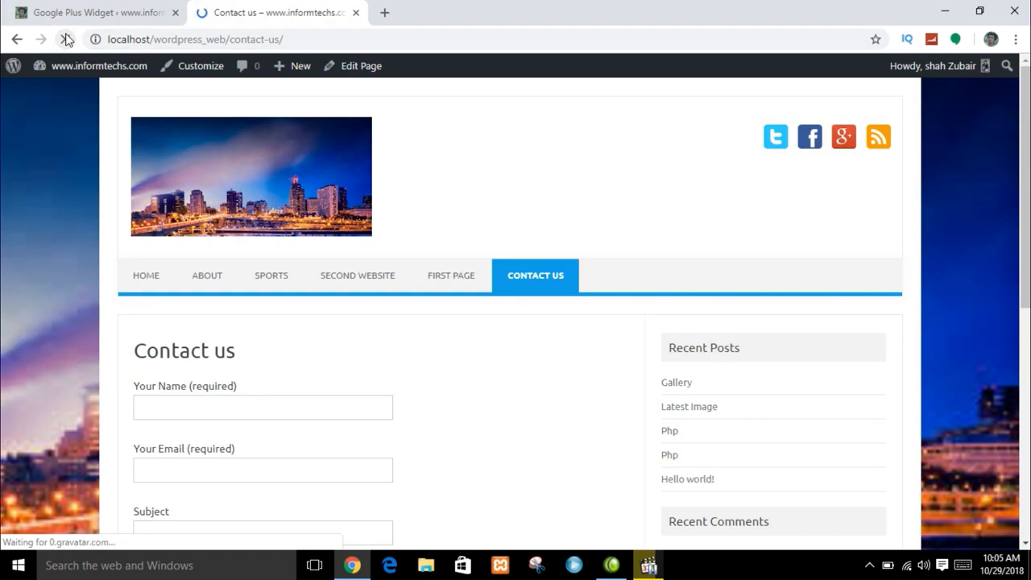
{"action": "left_click", "coordinate": [156, 275]}
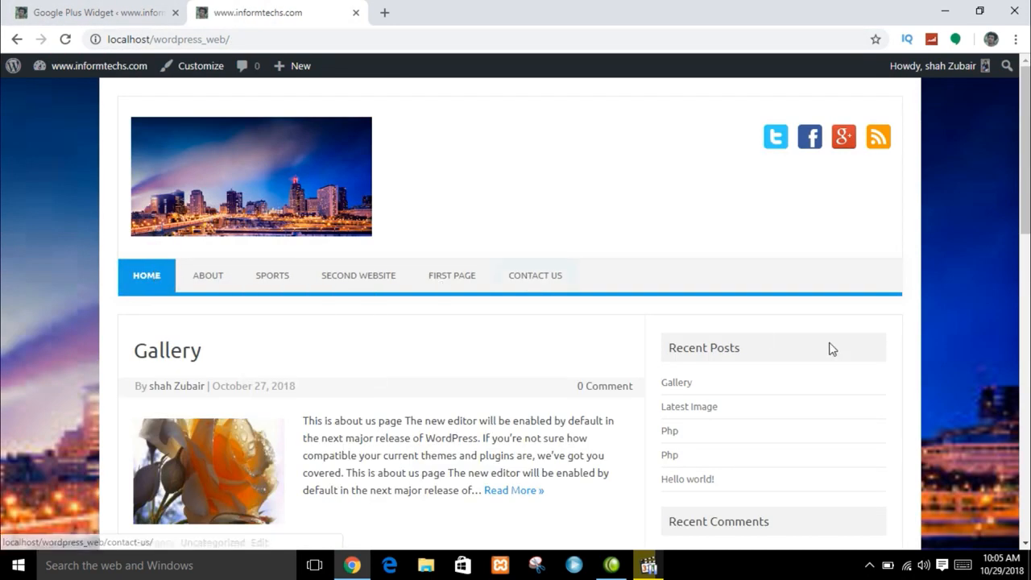
{"action": "scroll", "coordinate": [829, 346], "scroll_direction": "down", "scroll_amount": 3}
{"action": "scroll", "coordinate": [516, 315], "scroll_direction": "down", "scroll_amount": 5}
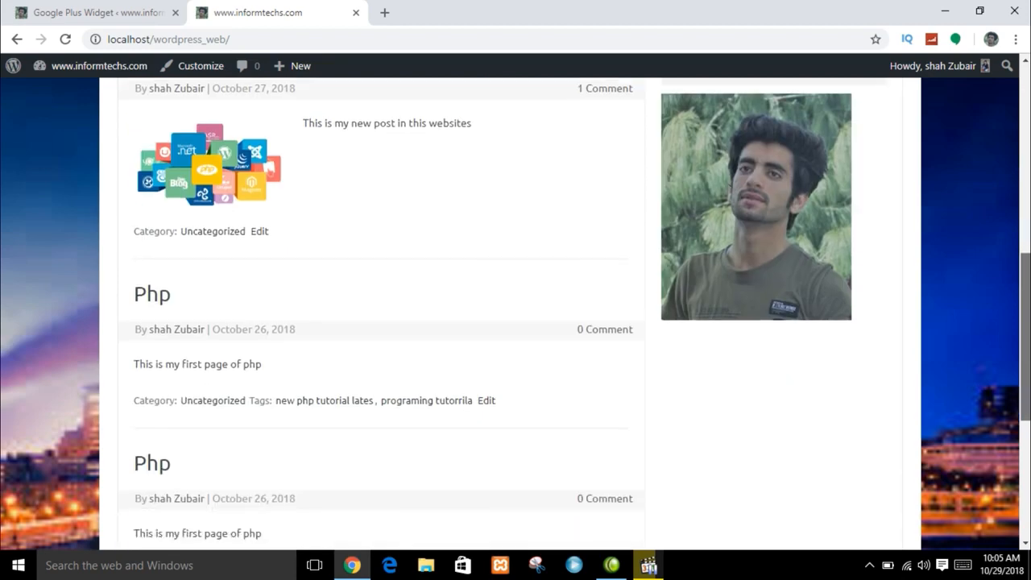
{"action": "scroll", "coordinate": [516, 314], "scroll_direction": "down", "scroll_amount": 2}
{"action": "scroll", "coordinate": [515, 314], "scroll_direction": "up", "scroll_amount": 8}
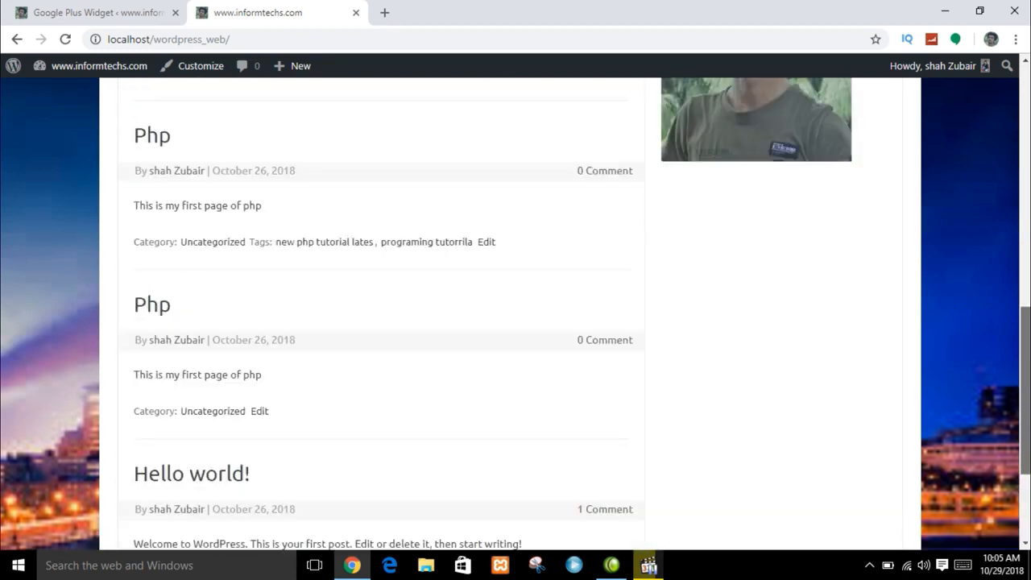
- Add the Weblizar Google Plus badge widget to the Main Sidebar between Recent Comments and the Gallery image, then close its settings
{"action": "left_click", "coordinate": [98, 13]}
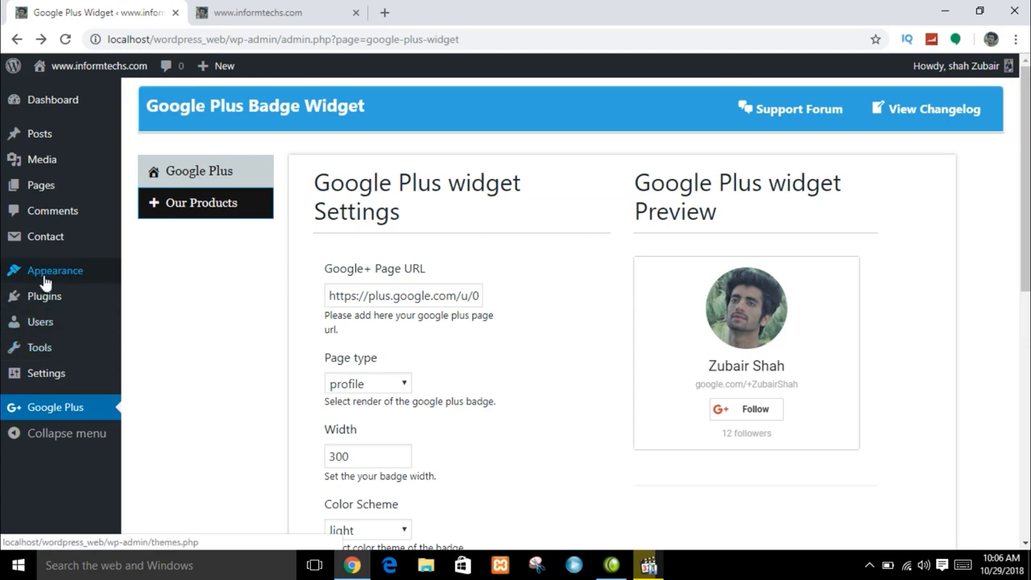
{"action": "left_click", "coordinate": [71, 279]}
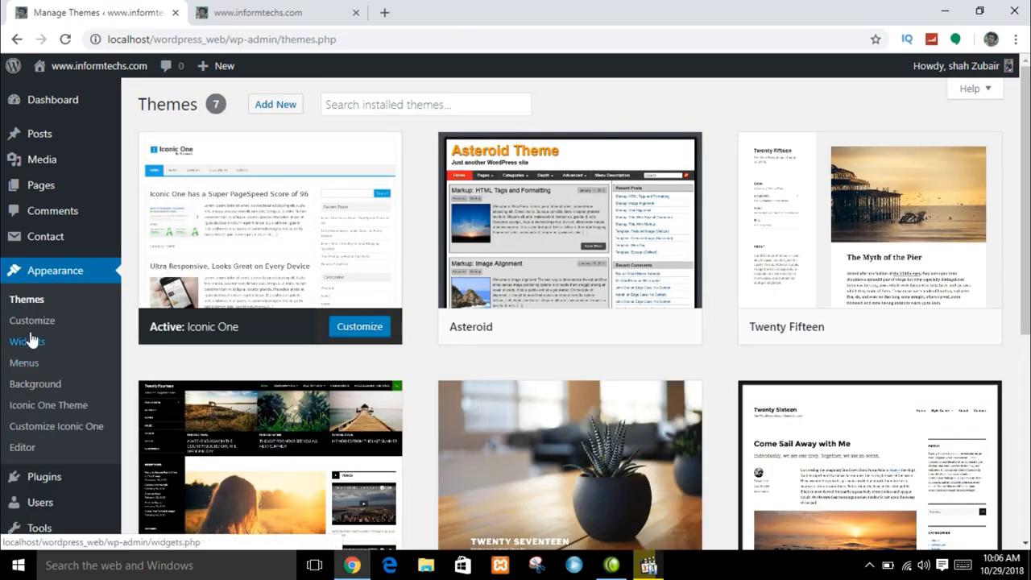
{"action": "left_click", "coordinate": [29, 343]}
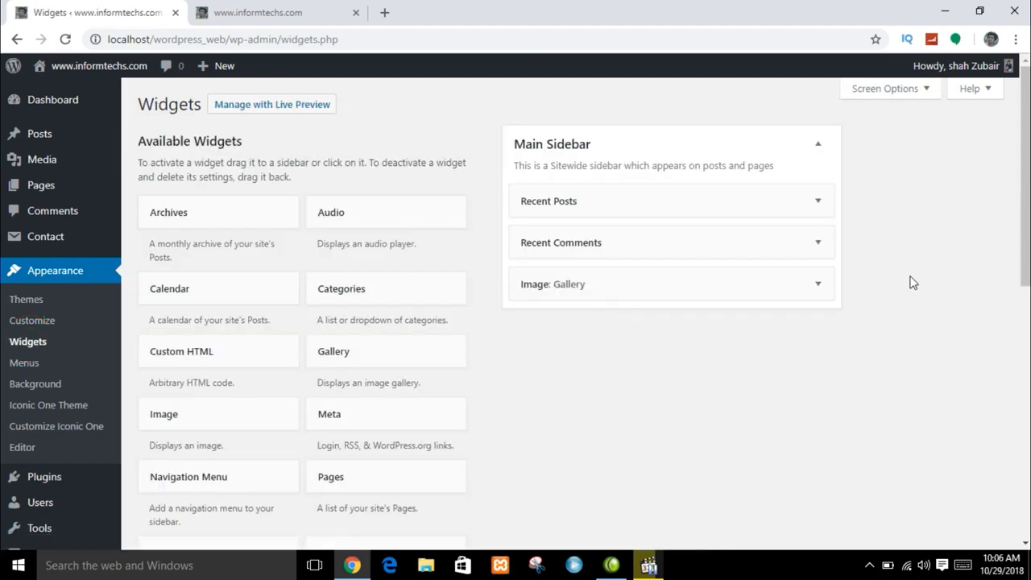
{"action": "scroll", "coordinate": [977, 274], "scroll_direction": "down", "scroll_amount": 5}
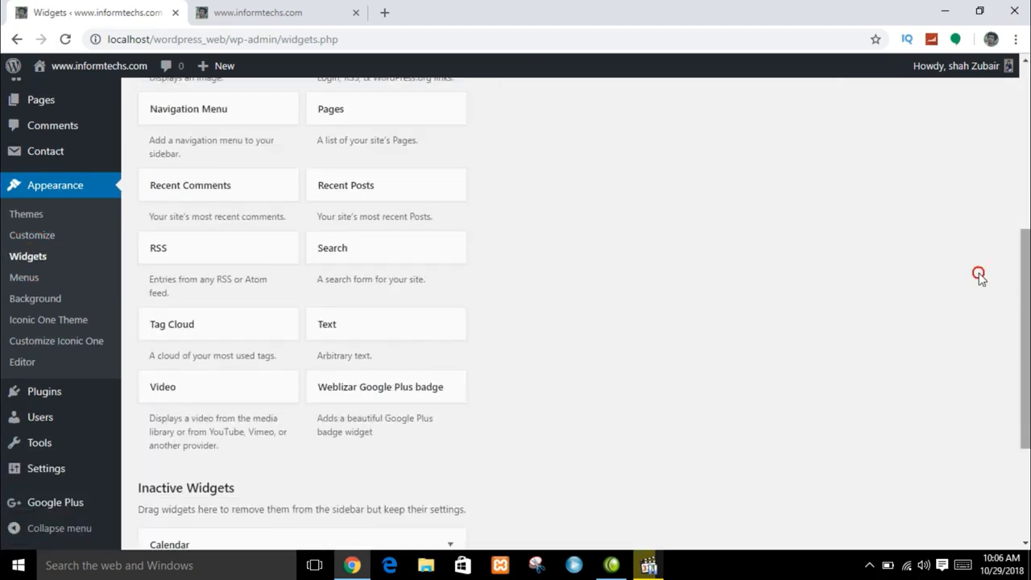
{"action": "left_click_drag", "start_coordinate": [387, 393], "coordinate": [358, 111]}
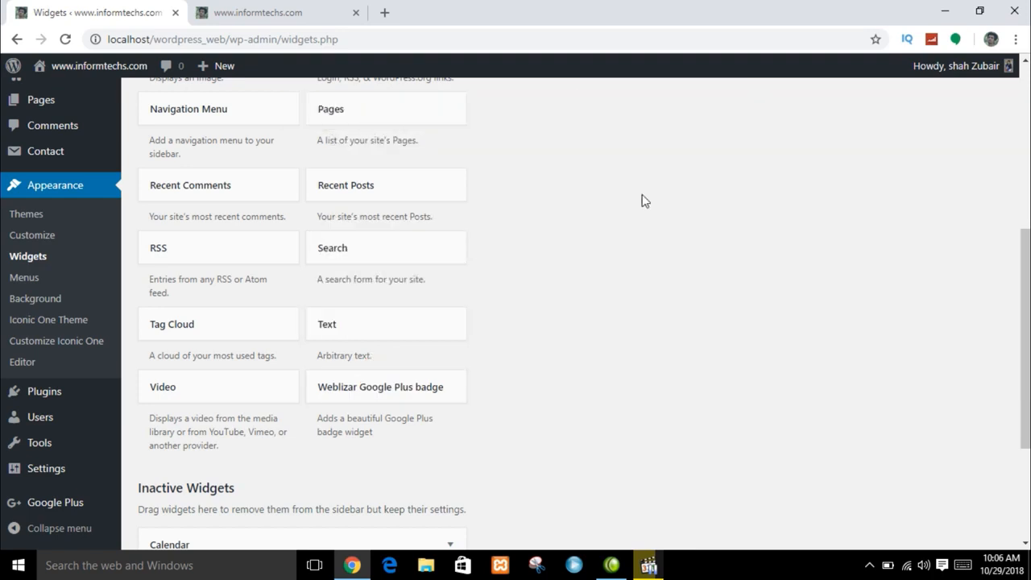
{"action": "left_click_drag", "start_coordinate": [1026, 378], "coordinate": [1027, 306]}
{"action": "left_click_drag", "start_coordinate": [399, 541], "coordinate": [624, 124]}
{"action": "scroll", "coordinate": [958, 274], "scroll_direction": "up", "scroll_amount": 2}
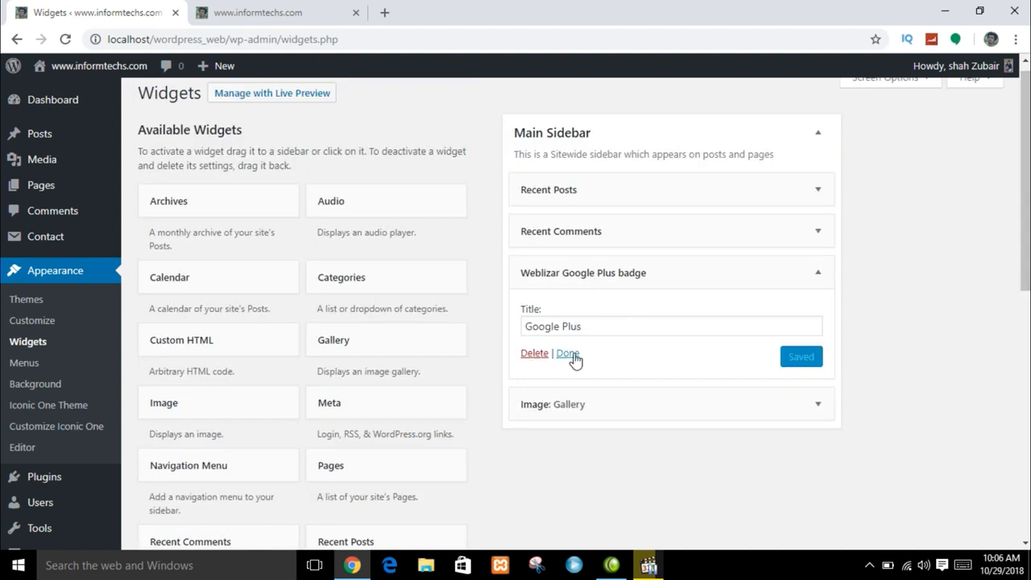
{"action": "left_click", "coordinate": [571, 354]}
{"action": "scroll", "coordinate": [559, 61], "scroll_direction": "up", "scroll_amount": 1}
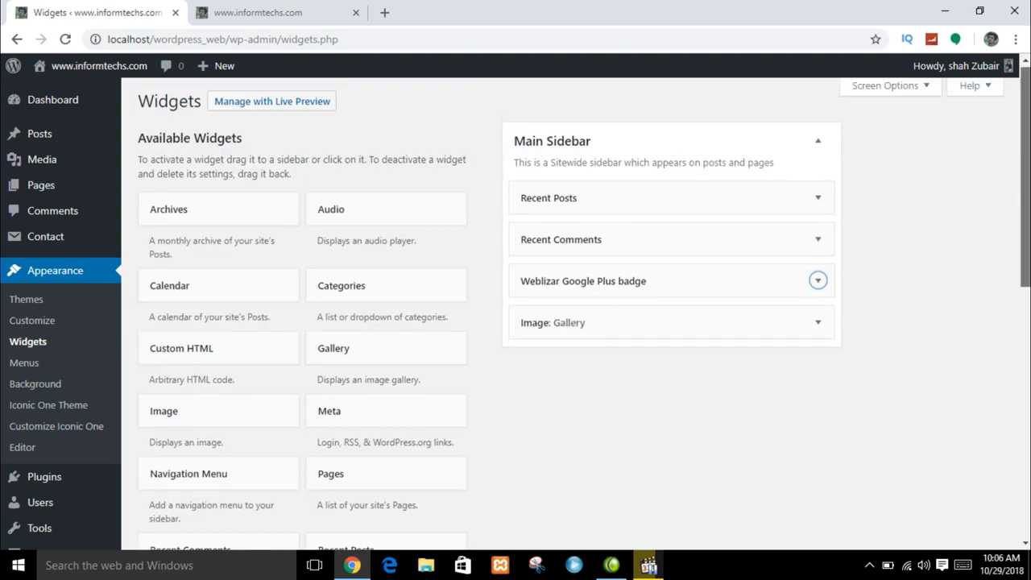
{"action": "scroll", "coordinate": [560, 61], "scroll_direction": "down", "scroll_amount": 4}
{"action": "scroll", "coordinate": [559, 62], "scroll_direction": "up", "scroll_amount": 4}
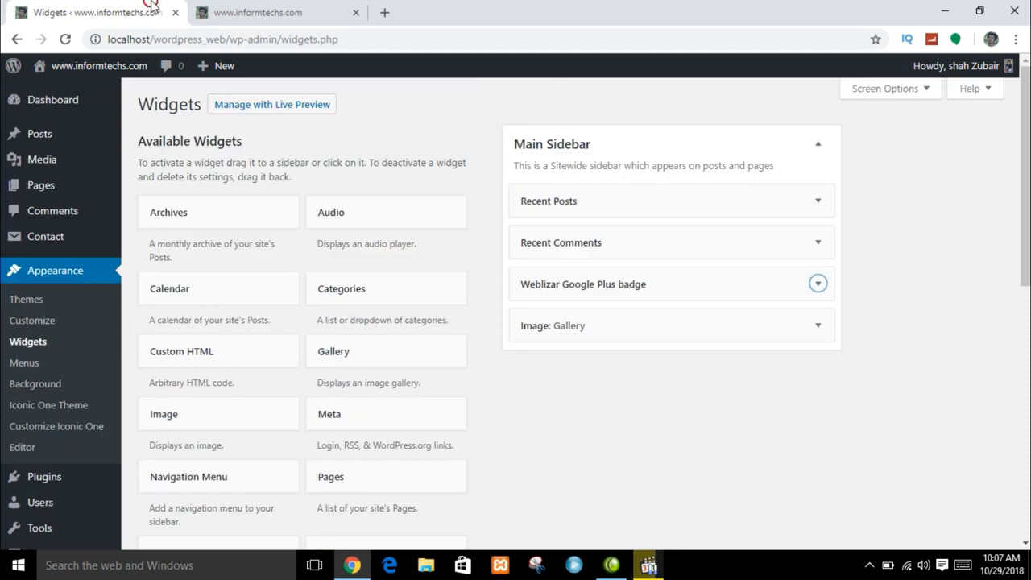
- Reload the website's home page, find the Google Plus badge in the sidebar and try its Follow button
{"action": "left_click", "coordinate": [249, 12]}
{"action": "left_click", "coordinate": [66, 39]}
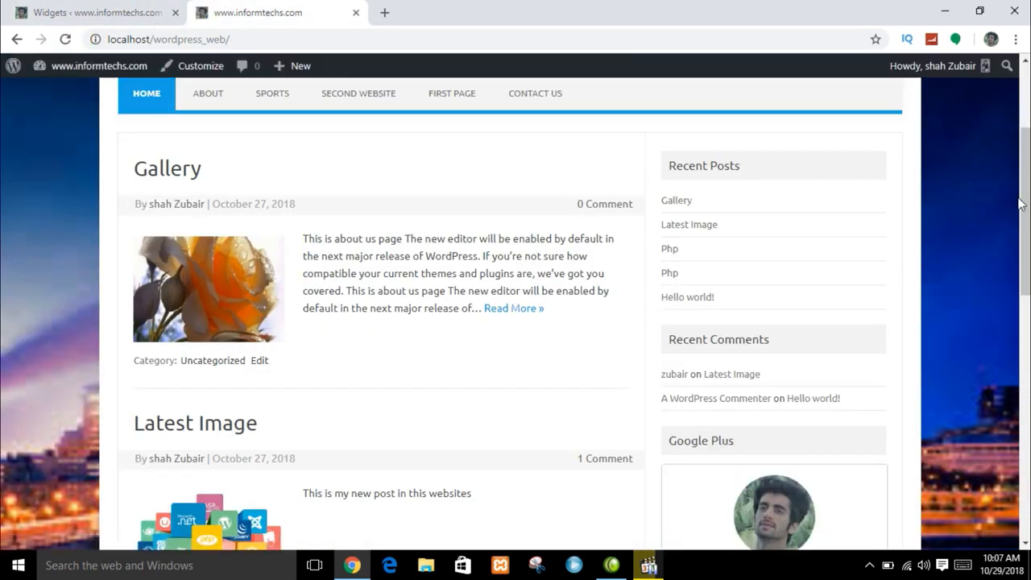
{"action": "left_click_drag", "start_coordinate": [1025, 203], "coordinate": [1027, 295]}
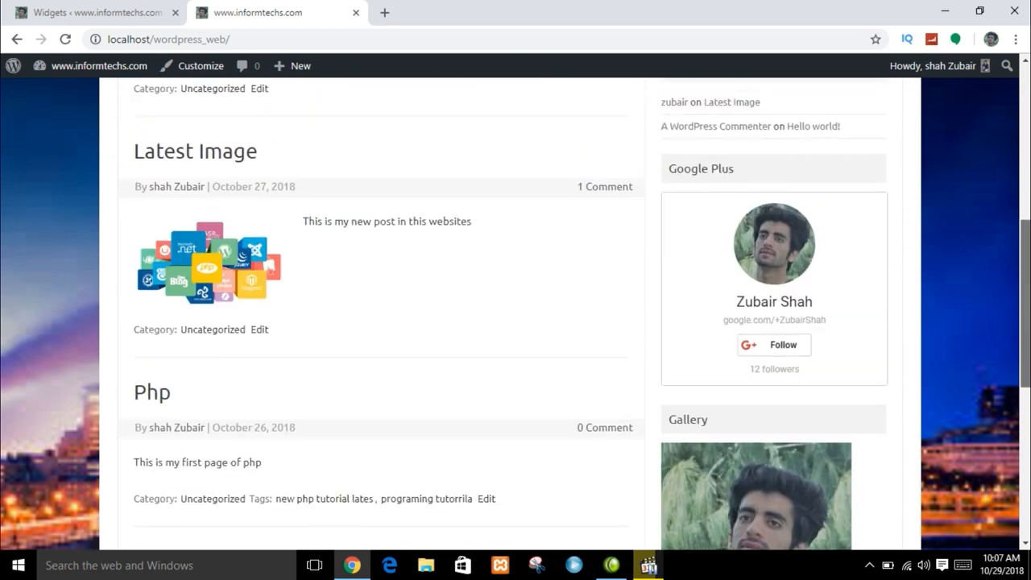
{"action": "left_click", "coordinate": [793, 345]}
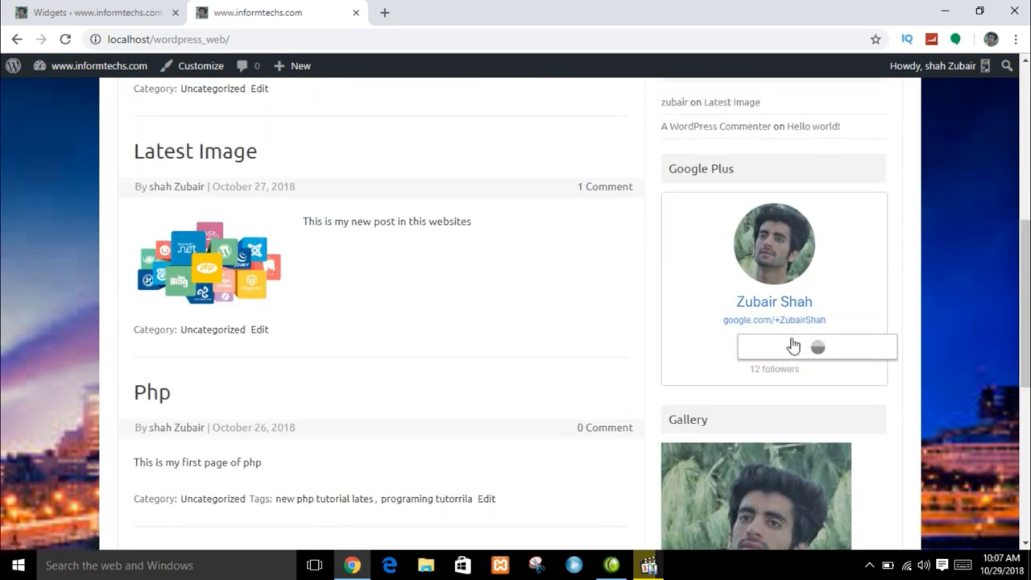
- Return to the Google Plus badge settings, set the color scheme to dark and keep the layout portrait
{"action": "left_click", "coordinate": [153, 12]}
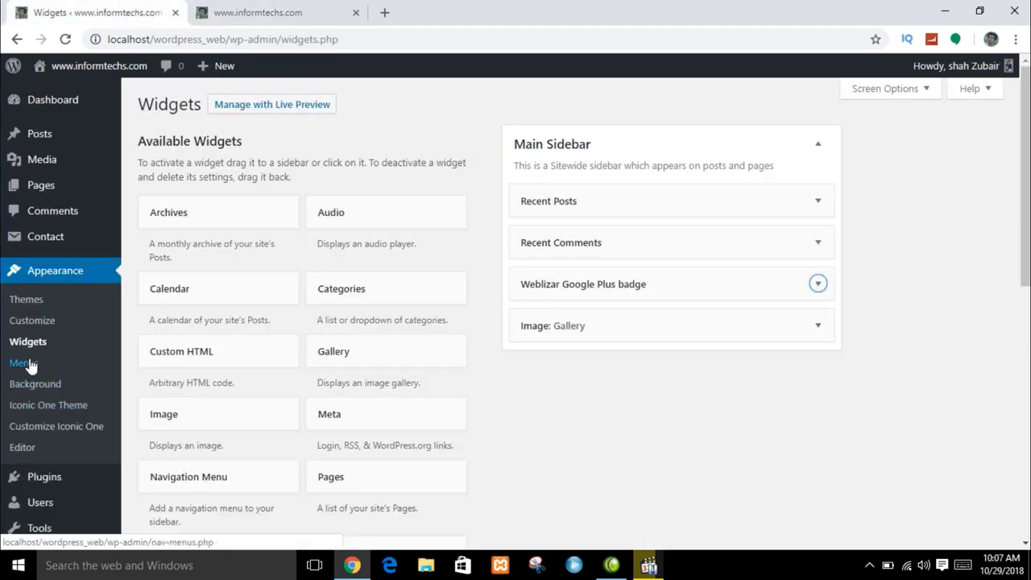
{"action": "mouse_move", "coordinate": [49, 478]}
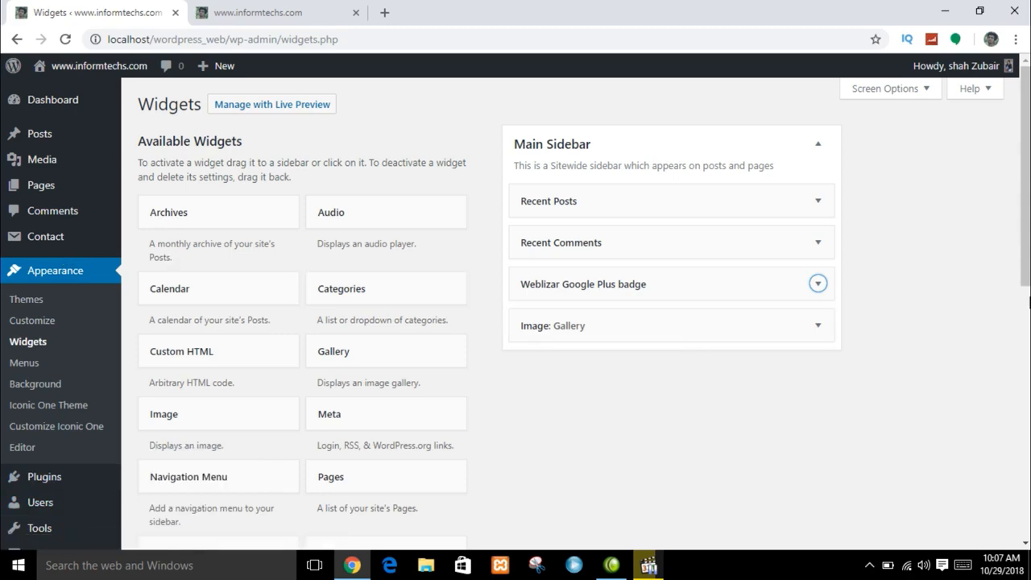
{"action": "scroll", "coordinate": [8, 260], "scroll_direction": "down", "scroll_amount": 3}
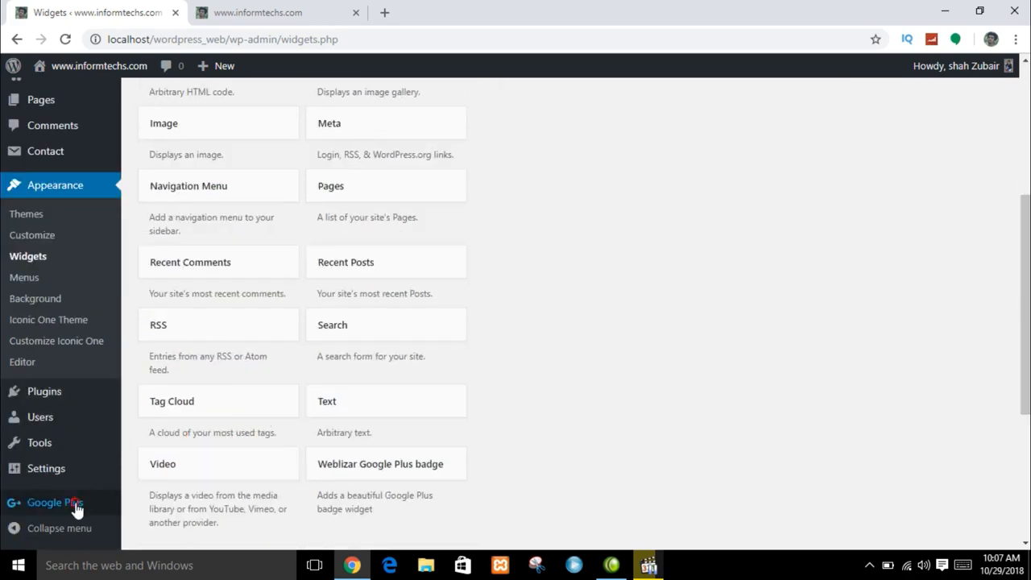
{"action": "left_click", "coordinate": [76, 507]}
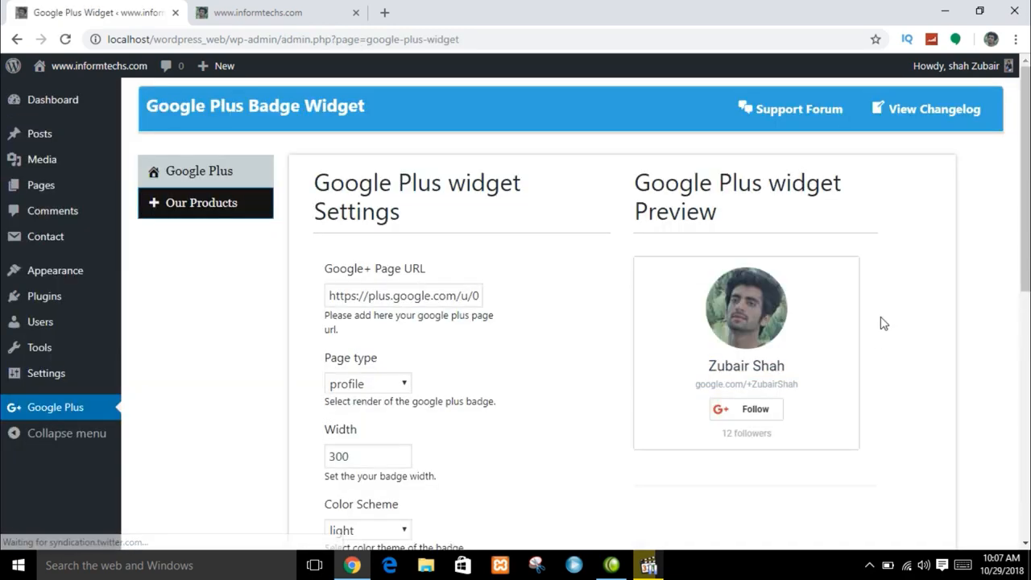
{"action": "scroll", "coordinate": [430, 339], "scroll_direction": "down", "scroll_amount": 3}
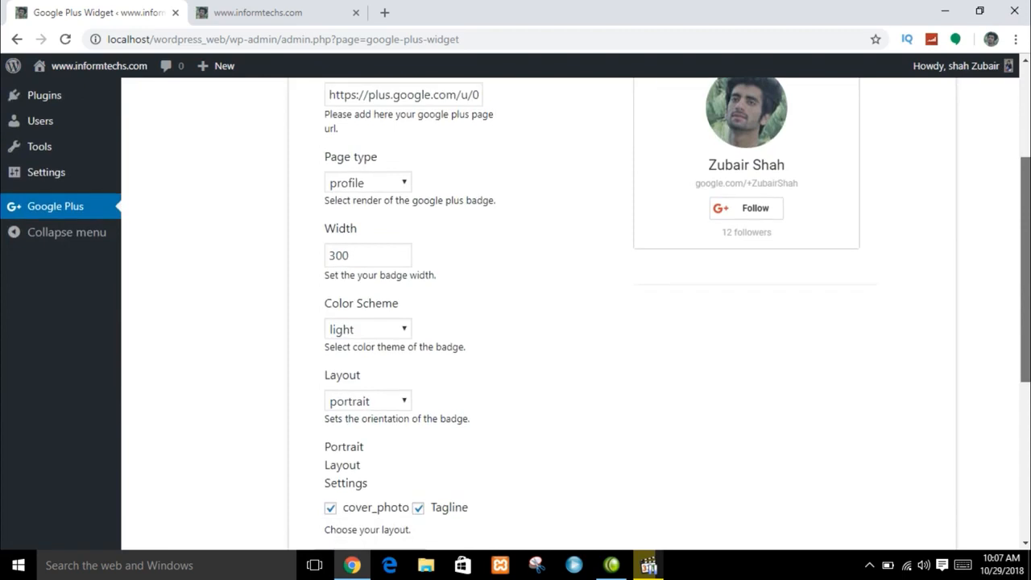
{"action": "left_click", "coordinate": [393, 334]}
{"action": "left_click", "coordinate": [372, 364]}
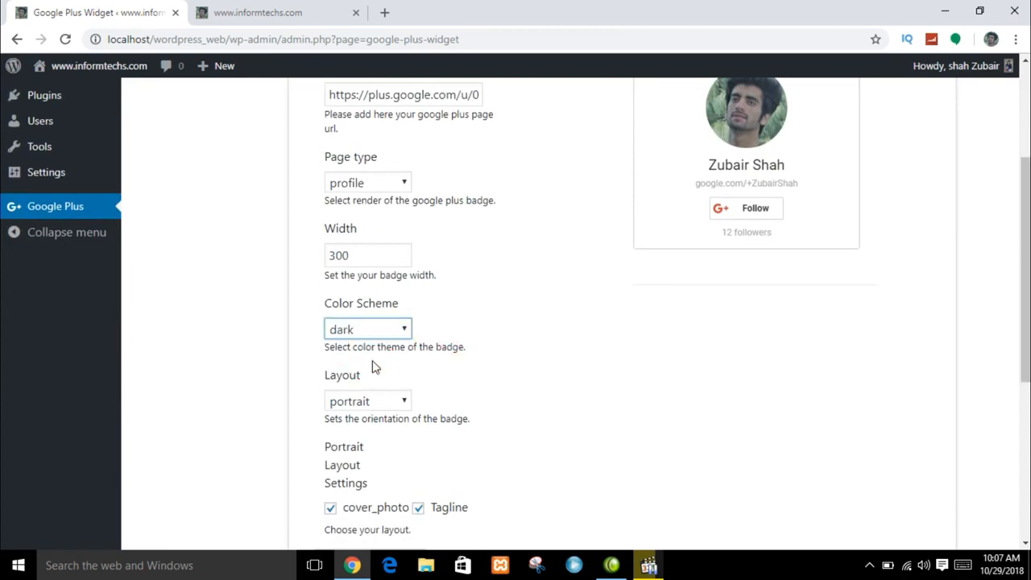
{"action": "left_click", "coordinate": [381, 407]}
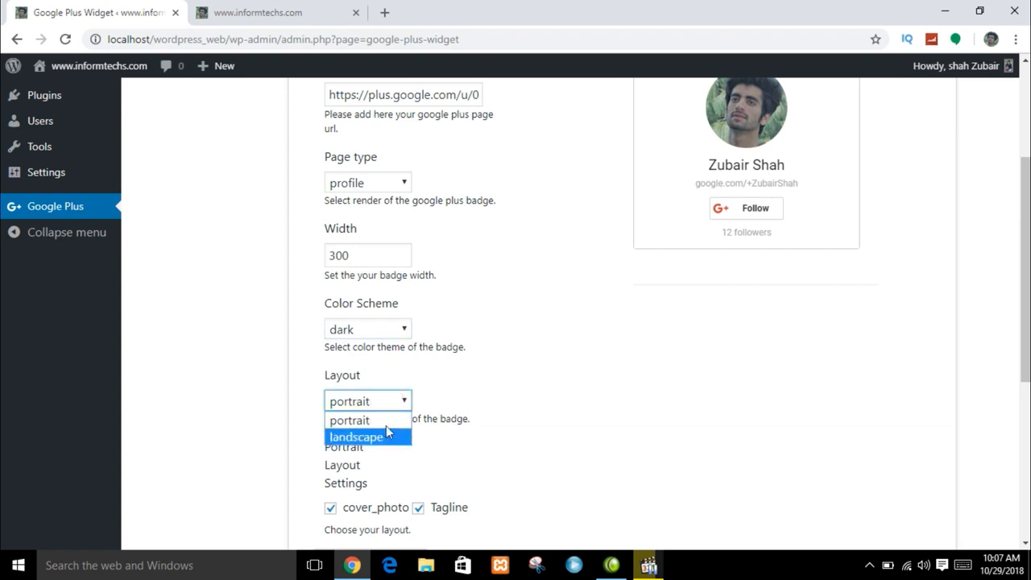
{"action": "left_click", "coordinate": [390, 419]}
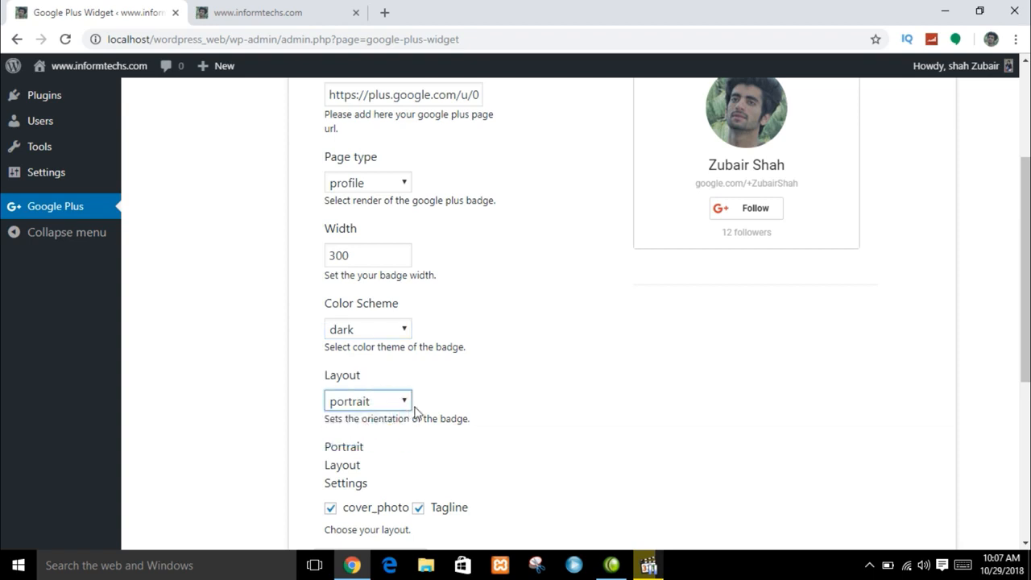
- Set the badge width to 320 and submit the settings for preview
{"action": "left_click", "coordinate": [375, 256]}
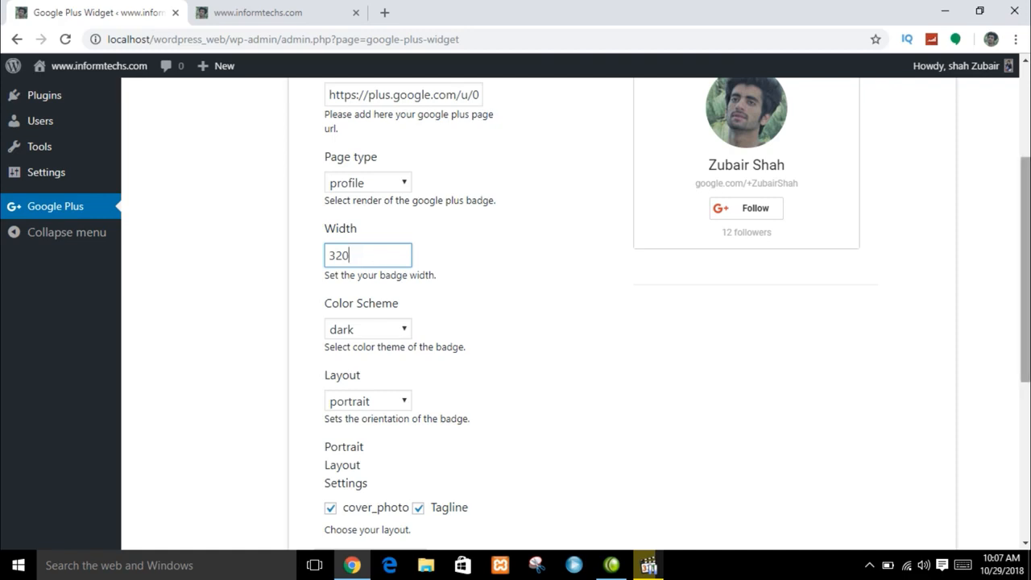
{"action": "left_click_drag", "start_coordinate": [1025, 274], "coordinate": [1025, 356]}
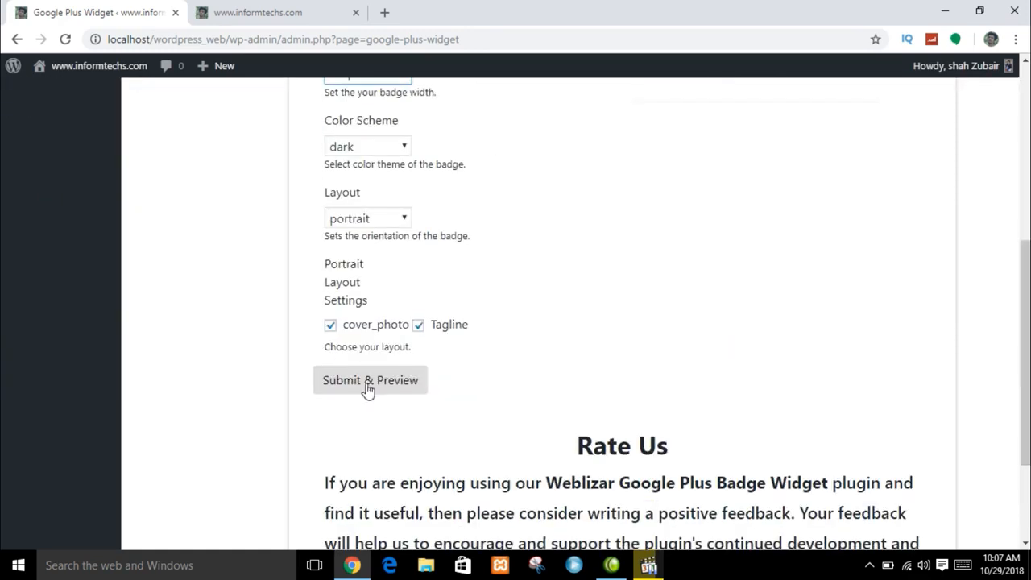
{"action": "left_click", "coordinate": [336, 380]}
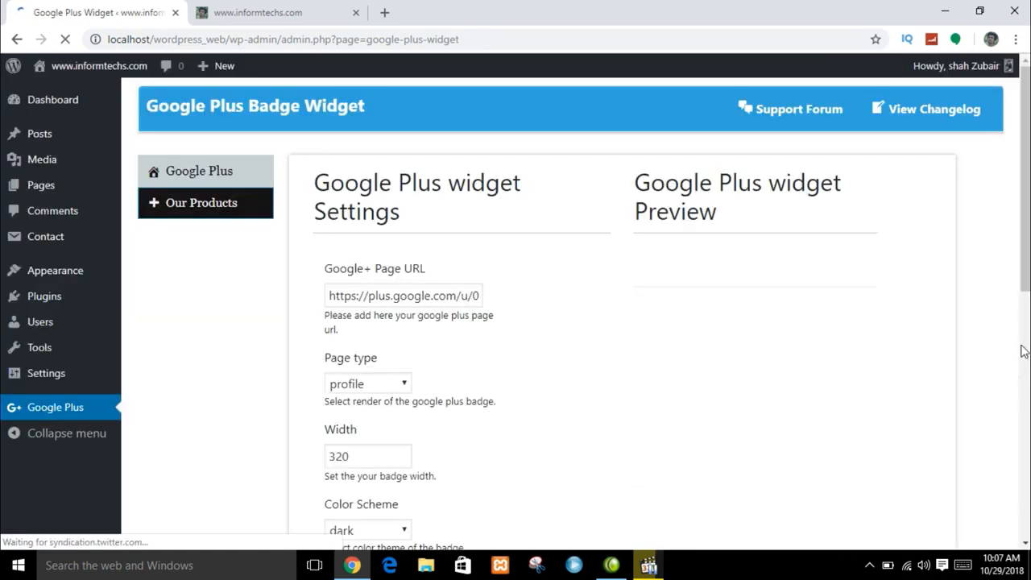
- Reload the website's home page and examine the restyled Google Plus badge among the other sidebar widgets
{"action": "left_click", "coordinate": [205, 11]}
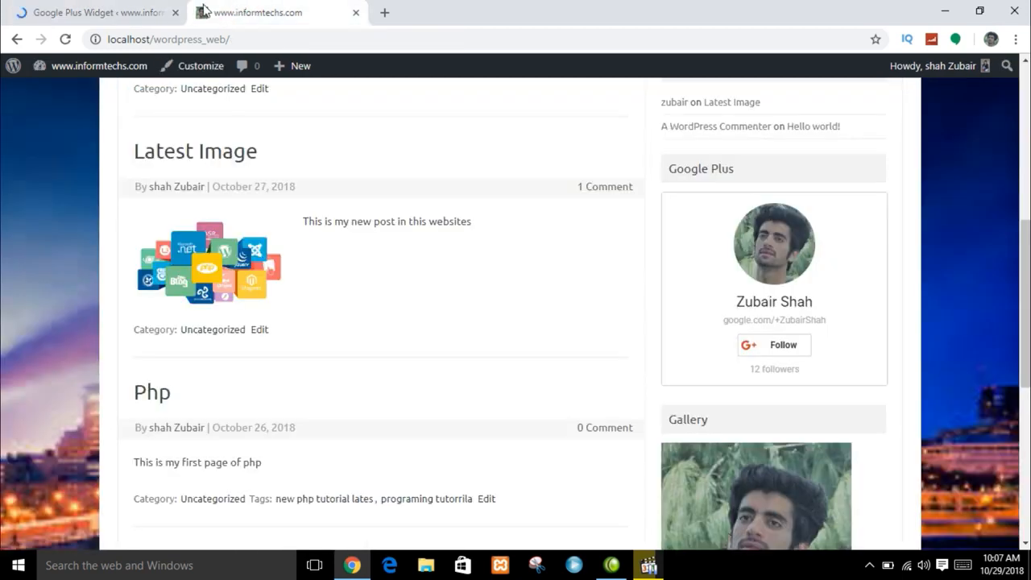
{"action": "left_click", "coordinate": [64, 40]}
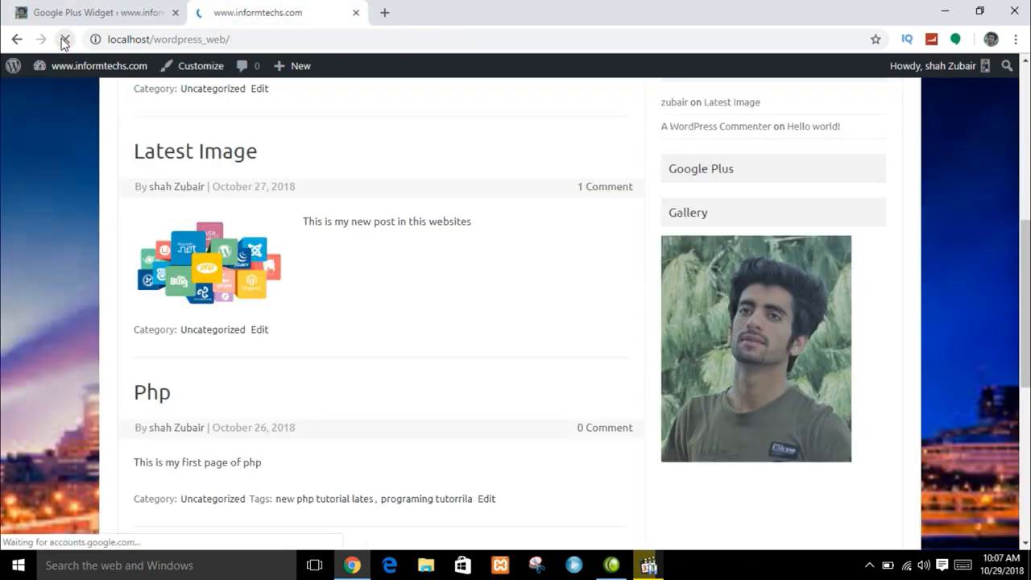
{"action": "scroll", "coordinate": [1024, 314], "scroll_direction": "up", "scroll_amount": 1}
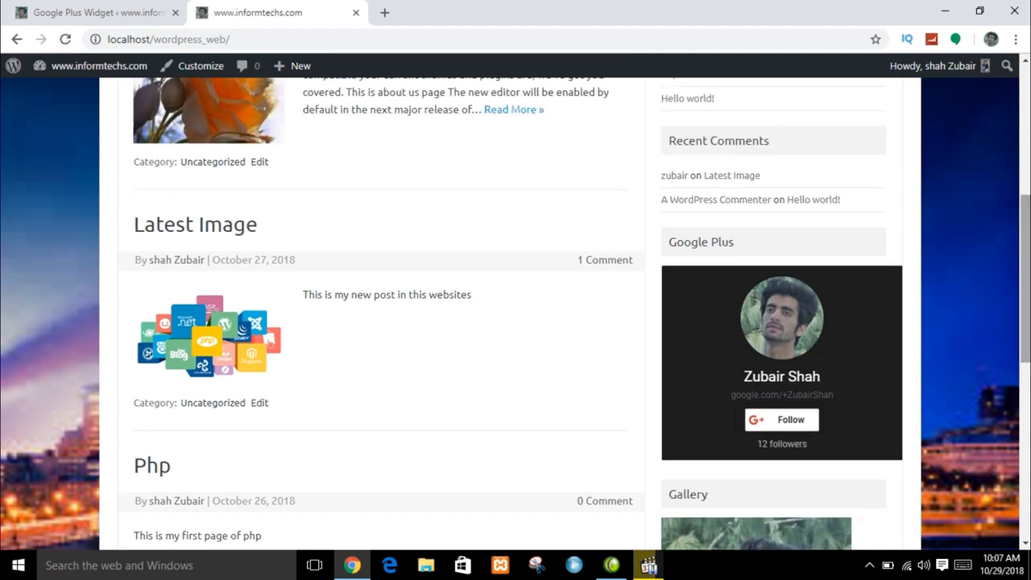
{"action": "scroll", "coordinate": [1024, 314], "scroll_direction": "up", "scroll_amount": 1}
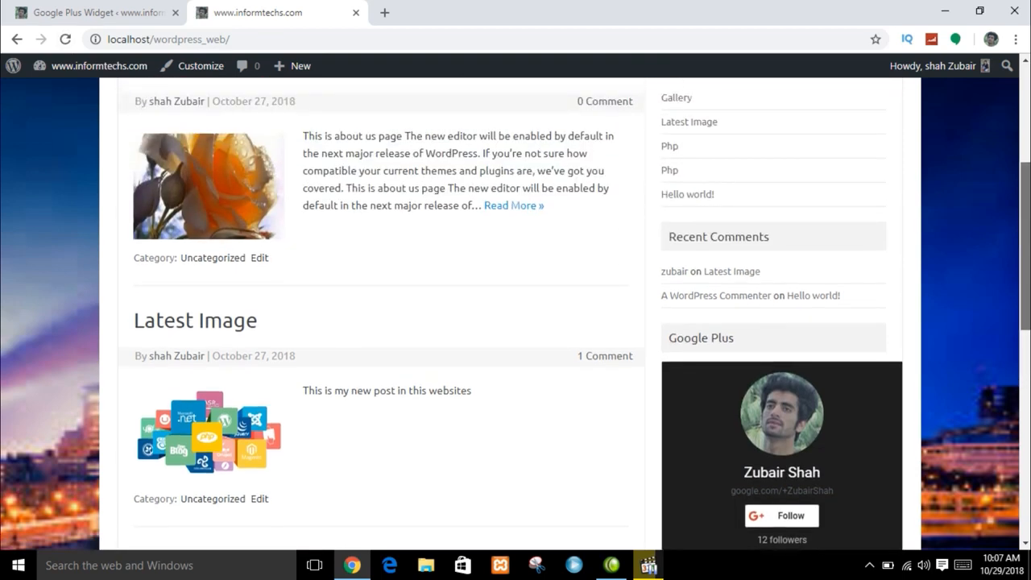
{"action": "scroll", "coordinate": [1024, 314], "scroll_direction": "up", "scroll_amount": 3}
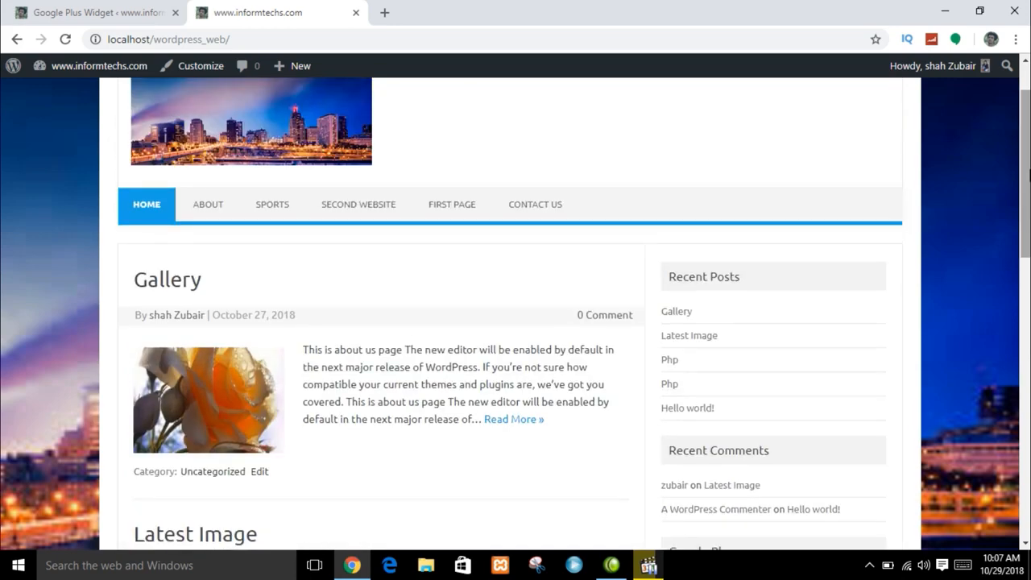
{"action": "left_click_drag", "start_coordinate": [1027, 171], "coordinate": [1027, 141]}
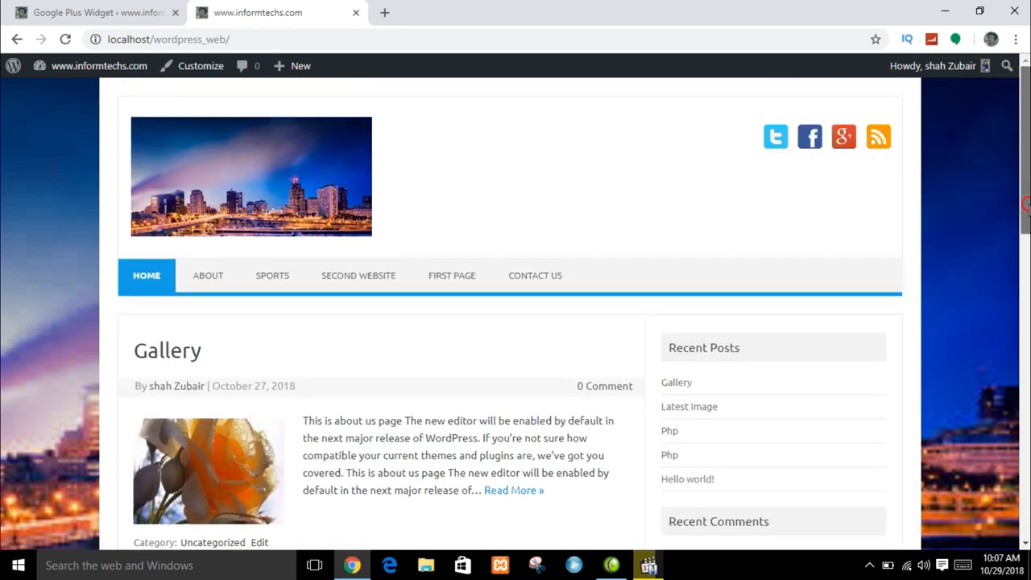
{"action": "left_click_drag", "start_coordinate": [1027, 187], "coordinate": [1027, 225]}
- Compare the badge's settings preview with the live website, then open and dismiss the badge's Follow options
{"action": "left_click", "coordinate": [136, 8]}
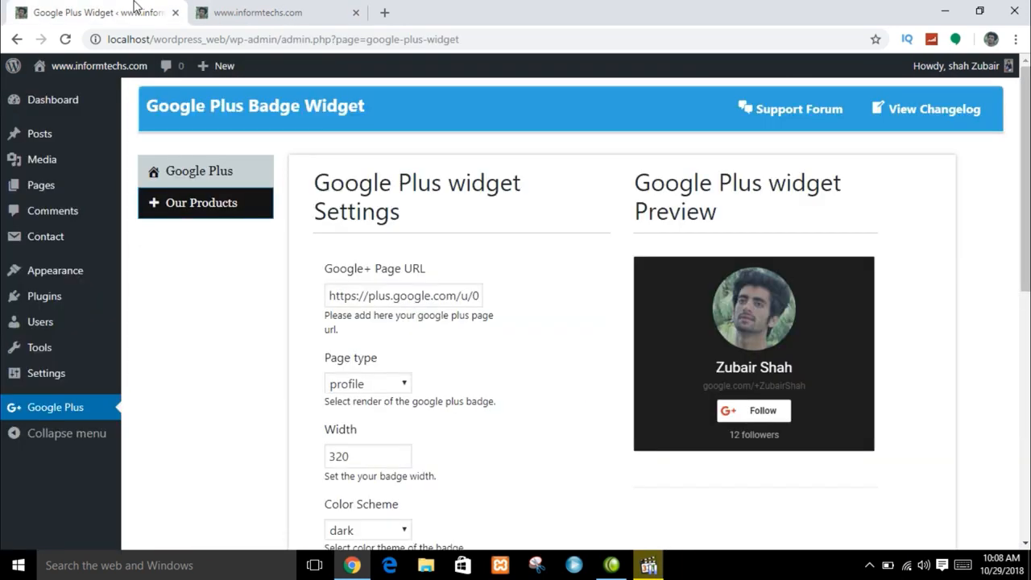
{"action": "left_click", "coordinate": [242, 13]}
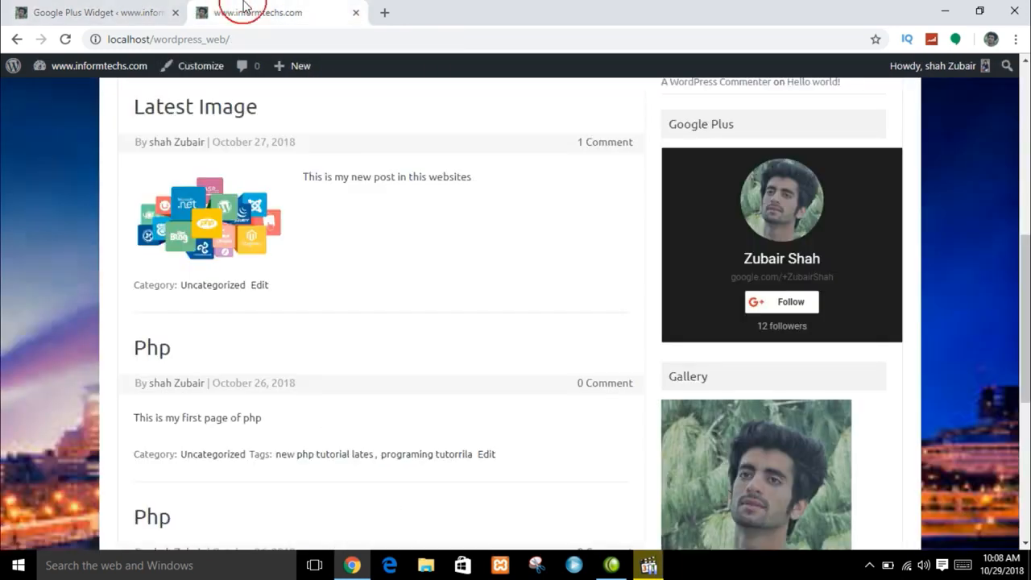
{"action": "left_click", "coordinate": [784, 310]}
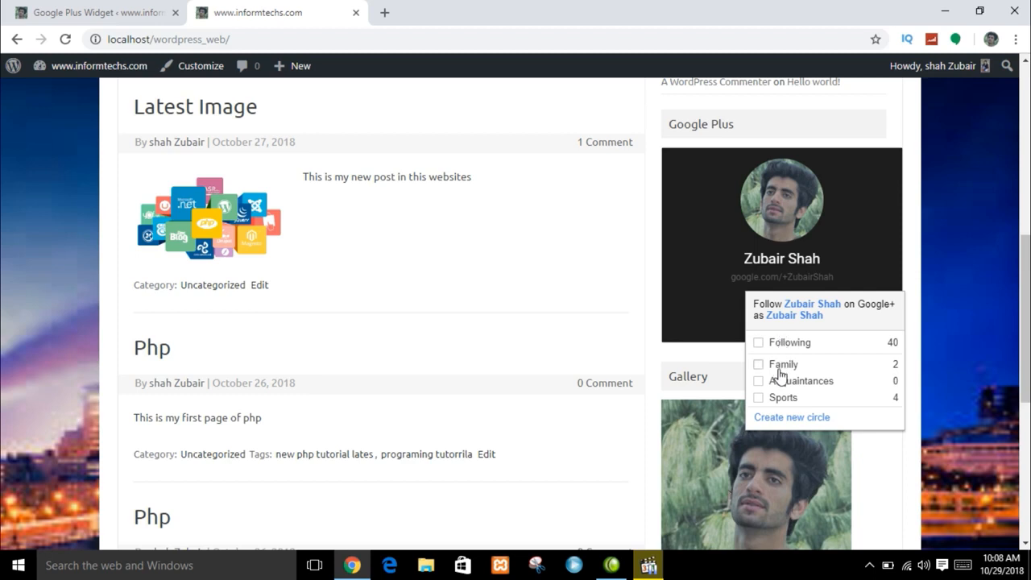
{"action": "left_click", "coordinate": [676, 300]}
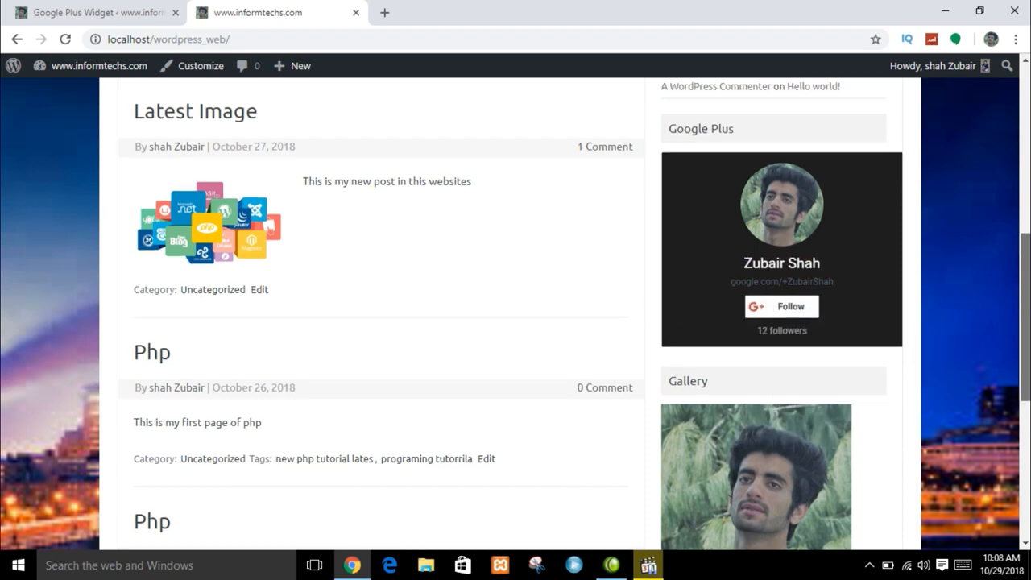
- Go back to the beginning of the website's page and reopen Home from its navigation menu
{"action": "scroll", "coordinate": [516, 314], "scroll_direction": "up", "scroll_amount": 2}
{"action": "scroll", "coordinate": [1012, 195], "scroll_direction": "up", "scroll_amount": 4}
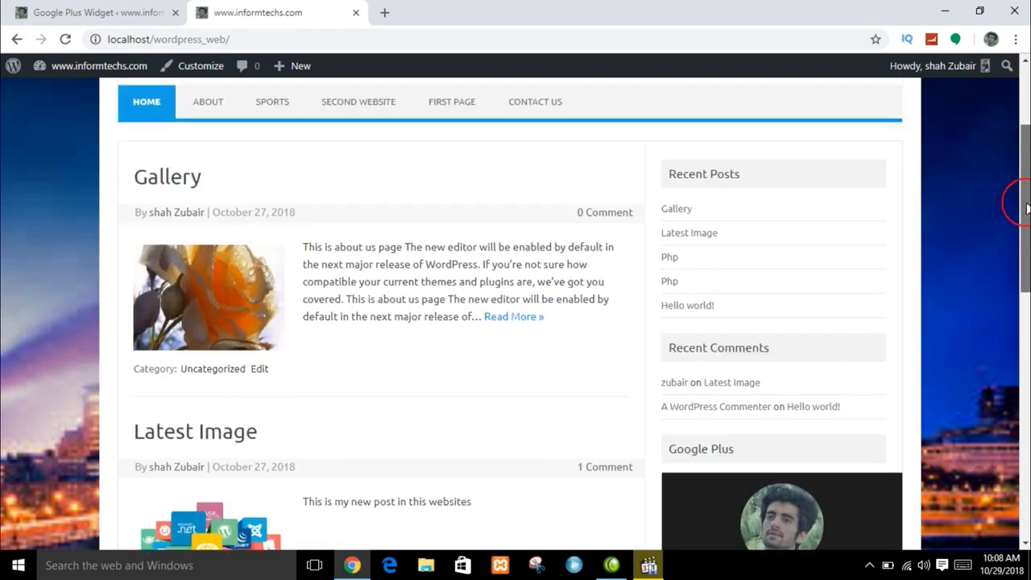
{"action": "mouse_move", "coordinate": [1025, 150]}
{"action": "left_mouse_down"}
{"action": "mouse_move", "coordinate": [1026, 430]}
{"action": "mouse_move", "coordinate": [1022, 150]}
{"action": "left_mouse_up"}
{"action": "left_click", "coordinate": [142, 278]}
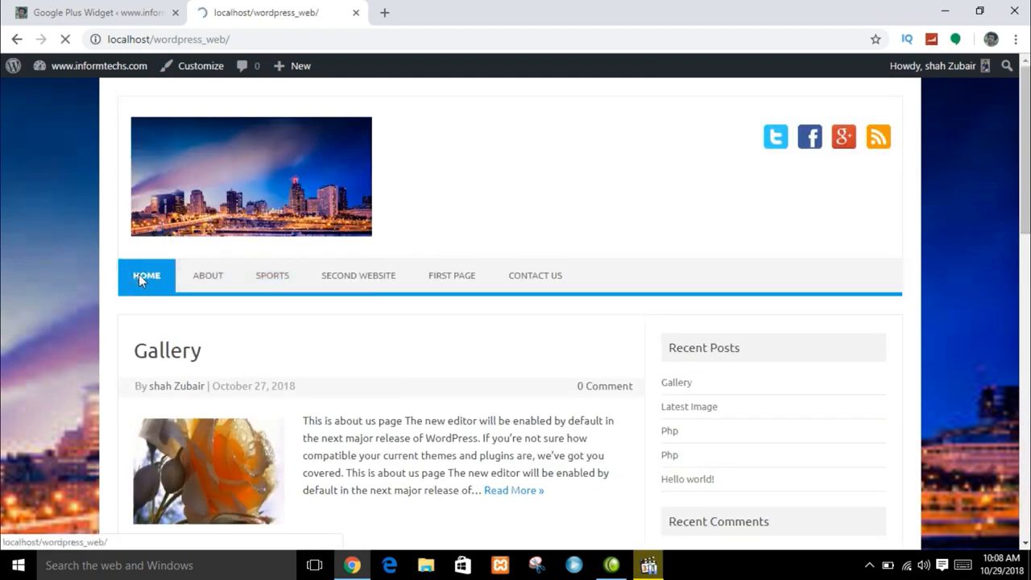